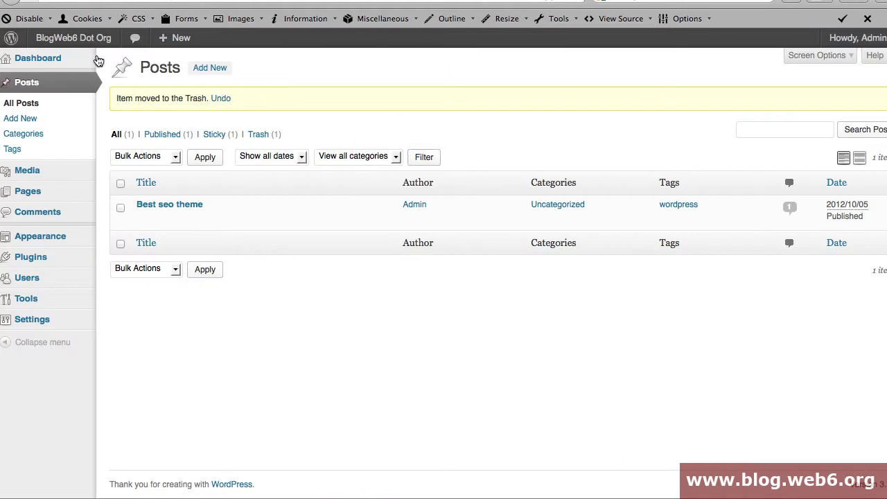
Bring up the site-name menu in the admin bar above the Posts list.
mouse_move(81, 47)
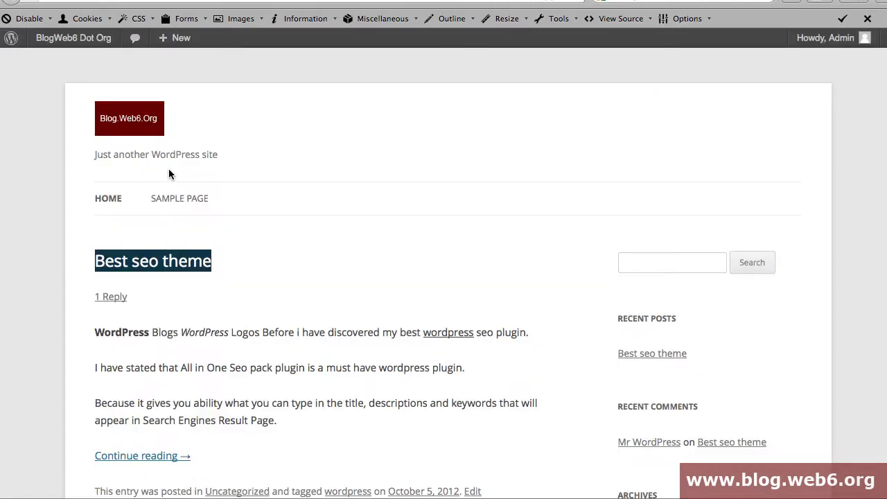
scroll(322, 261, "down", 3)
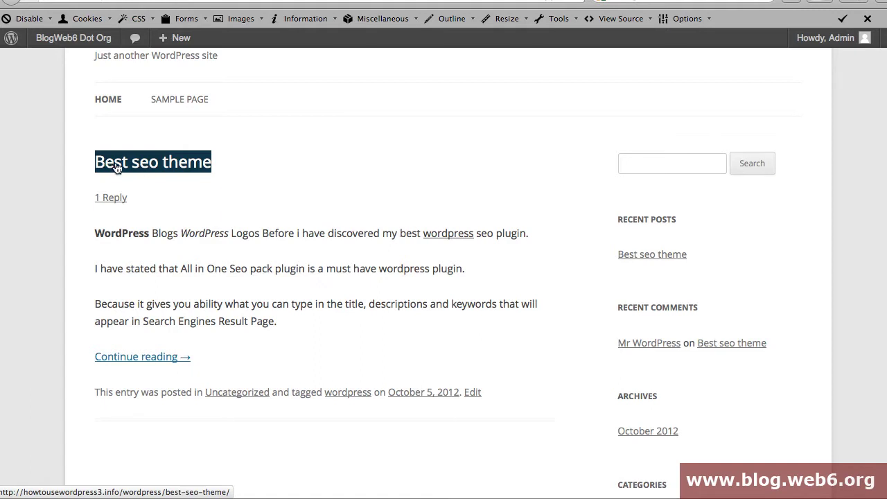
left_click(166, 171)
scroll(259, 329, "down", 10)
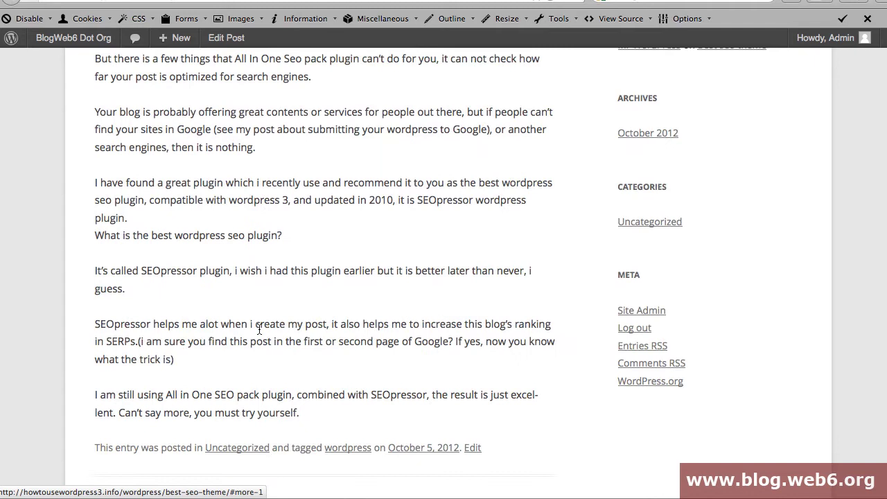
scroll(258, 329, "down", 2)
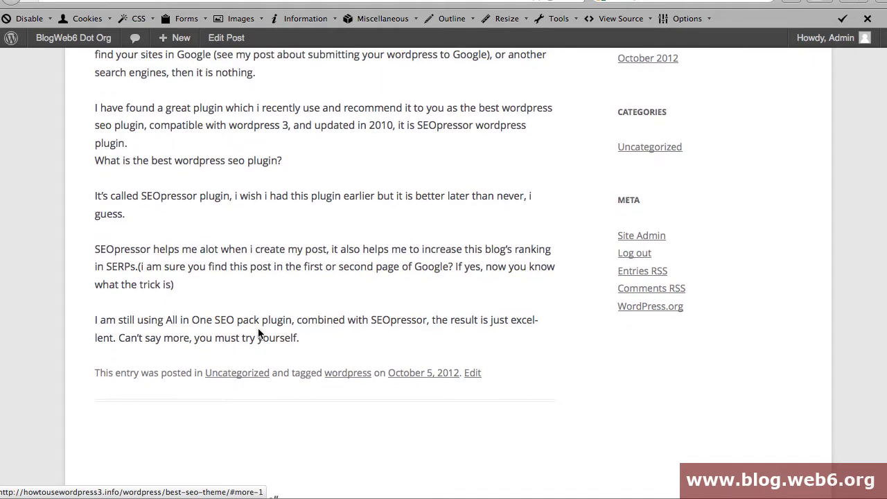
left_click_drag(299, 339, 96, 319)
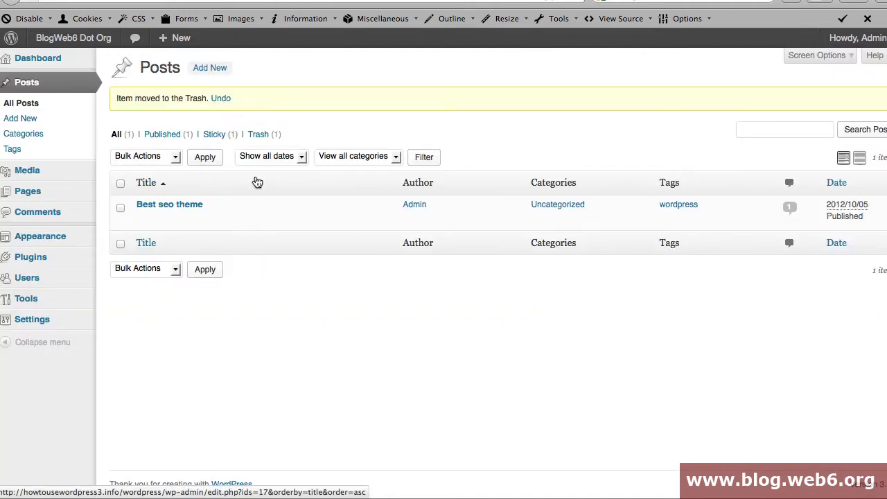
Upload seo-pressor.zip through Plugins > Add New, install it, and activate SEOPressor 5.0.
left_click(41, 257)
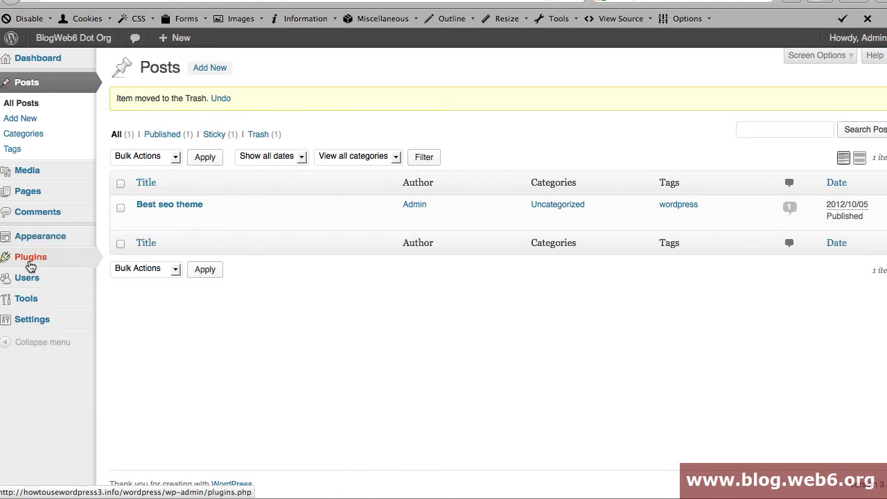
mouse_move(47, 258)
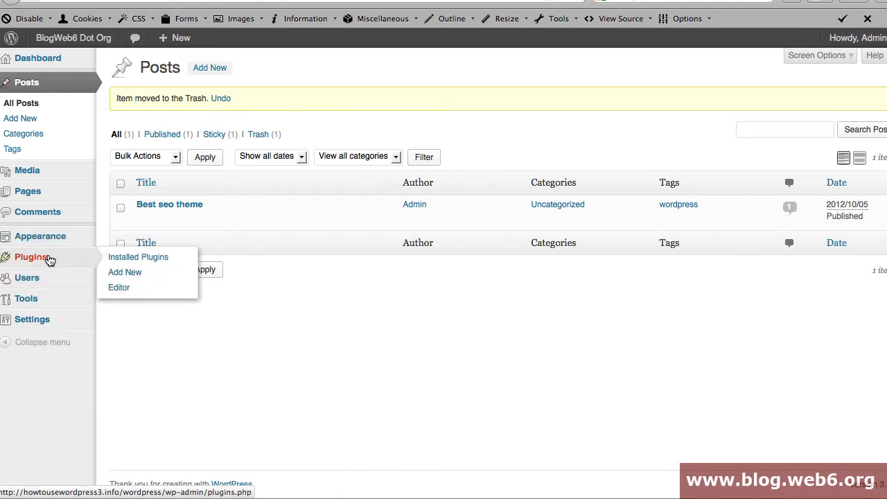
left_click(121, 280)
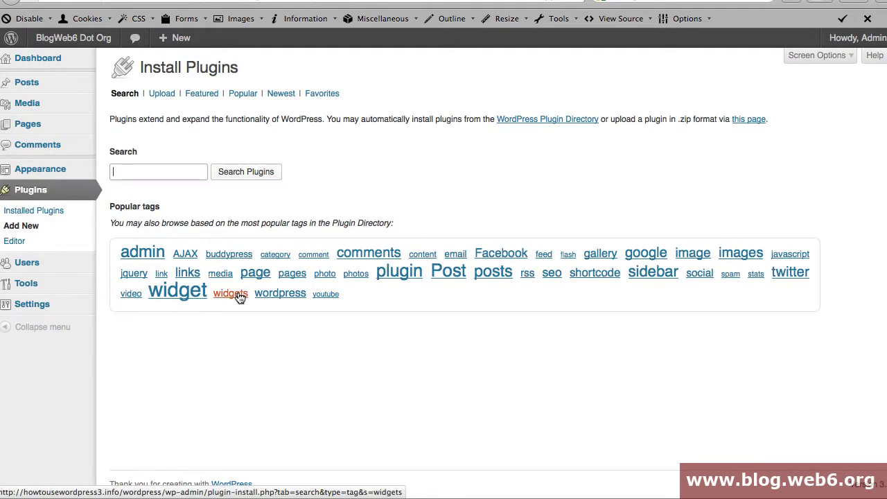
left_click(162, 95)
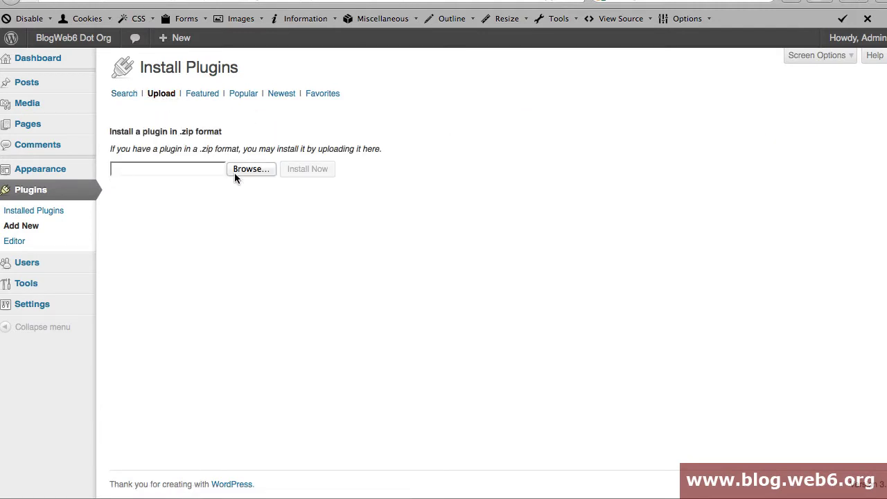
left_click(237, 172)
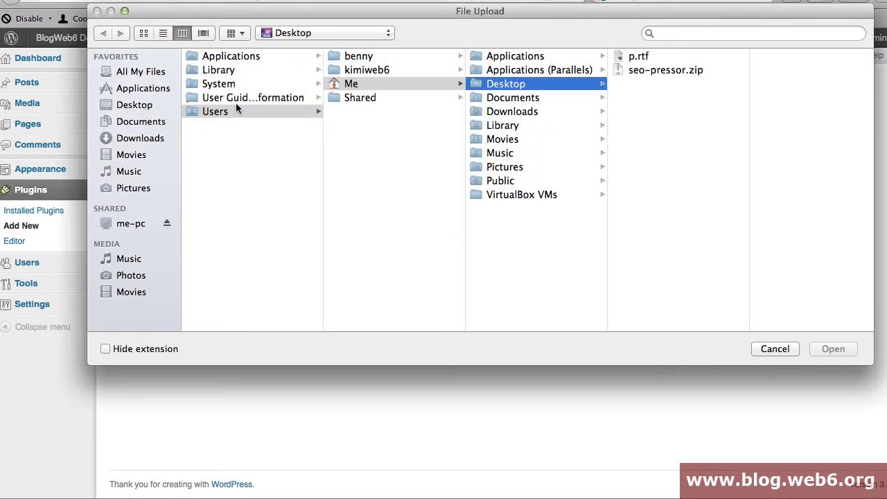
left_click(650, 70)
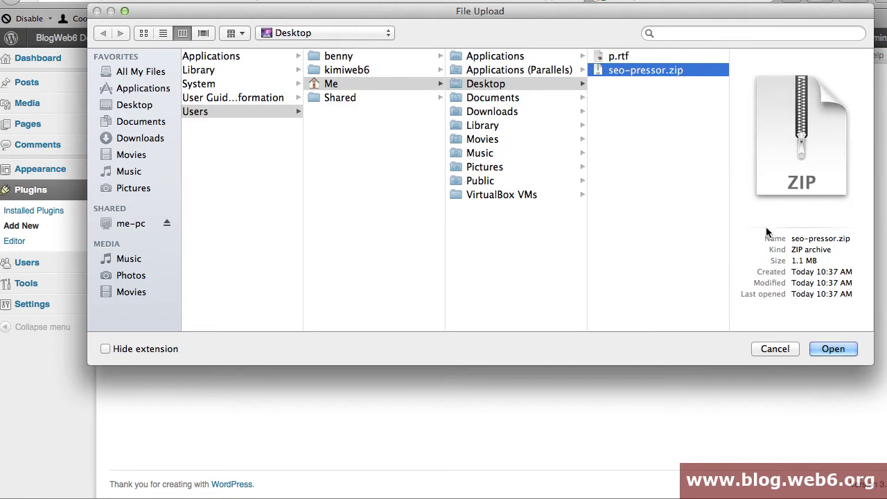
left_click(834, 350)
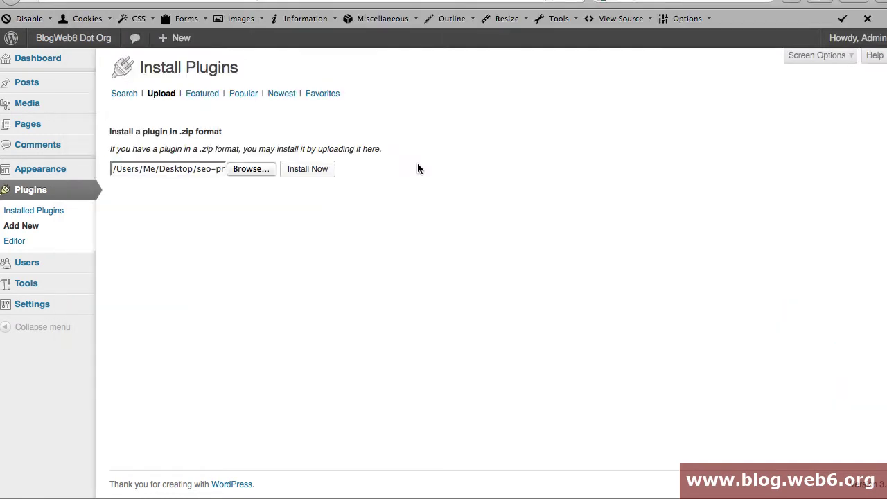
left_click(305, 174)
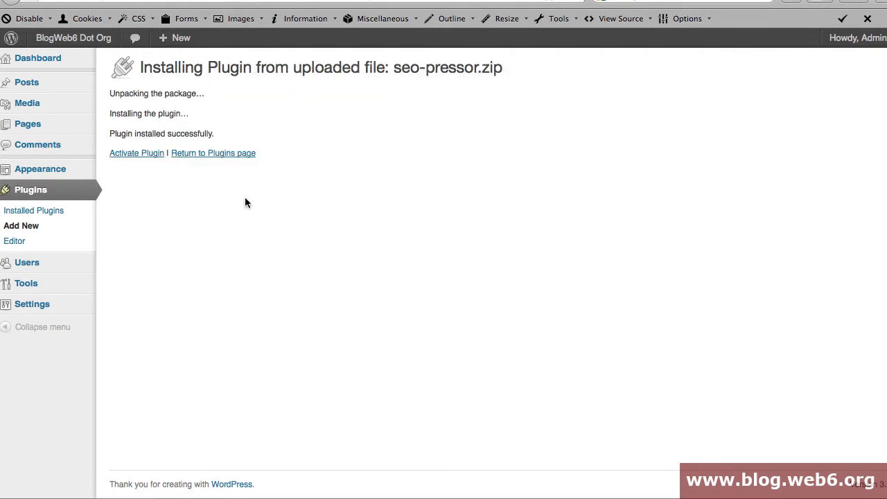
left_click(144, 153)
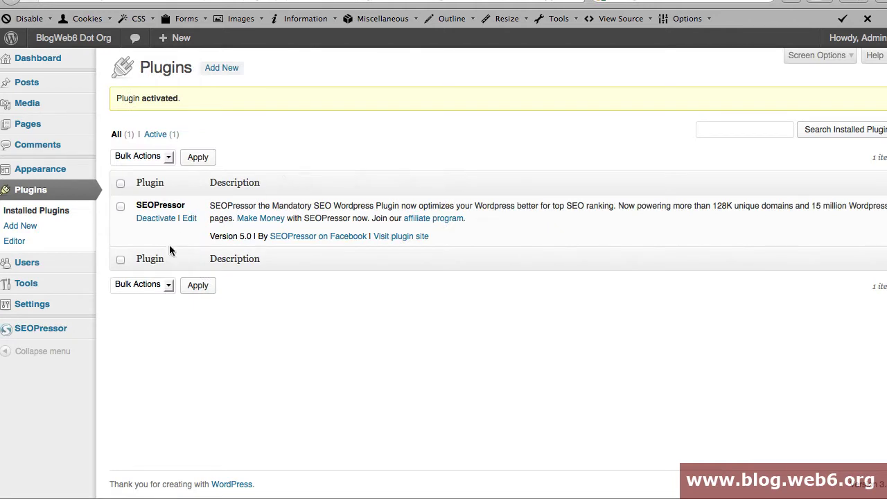
View SEOPressor Settings, then open Best seo theme from All Posts for editing.
mouse_move(65, 331)
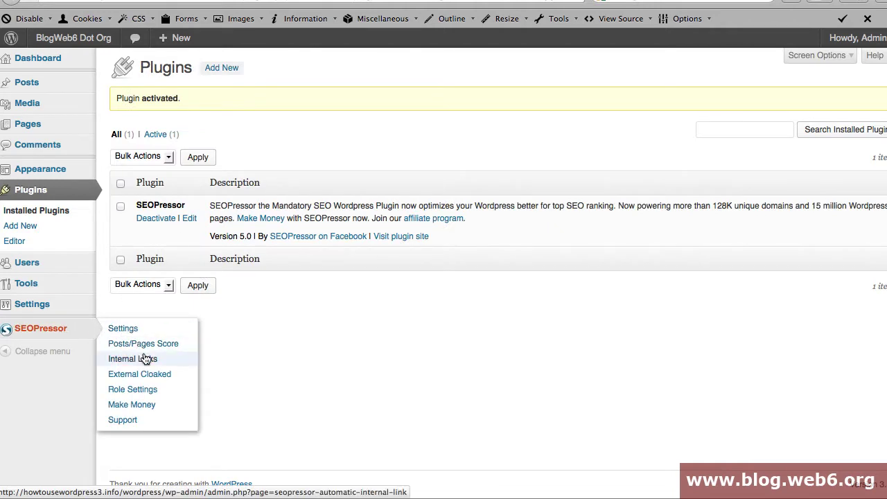
left_click(130, 331)
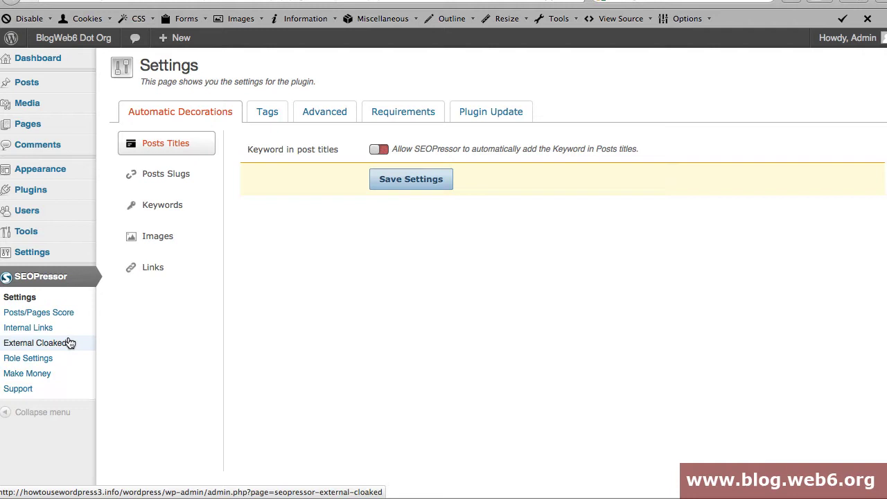
mouse_move(34, 83)
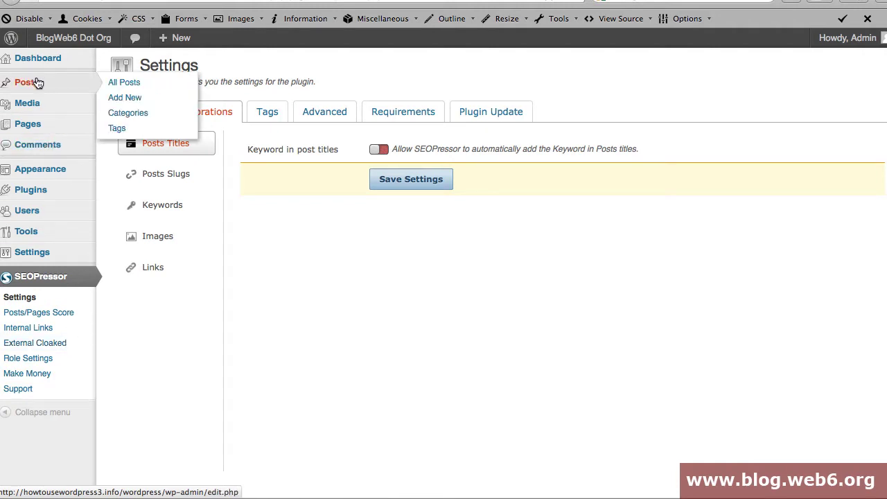
left_click(122, 83)
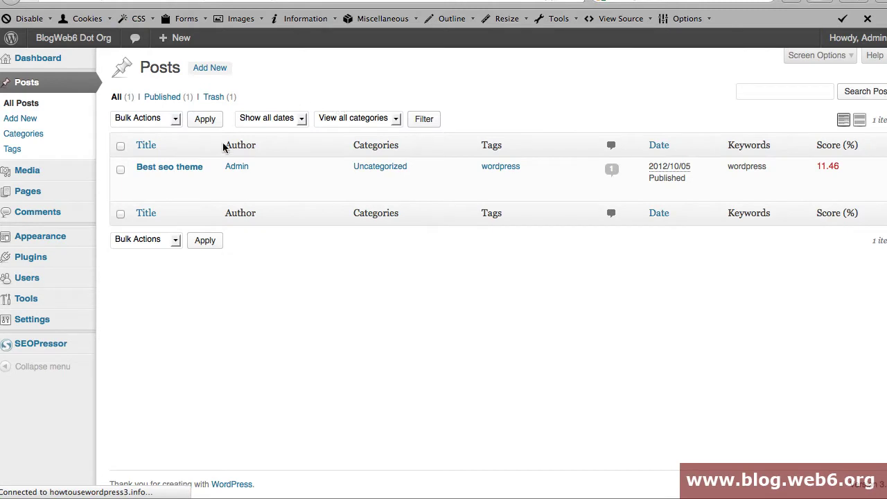
mouse_move(211, 162)
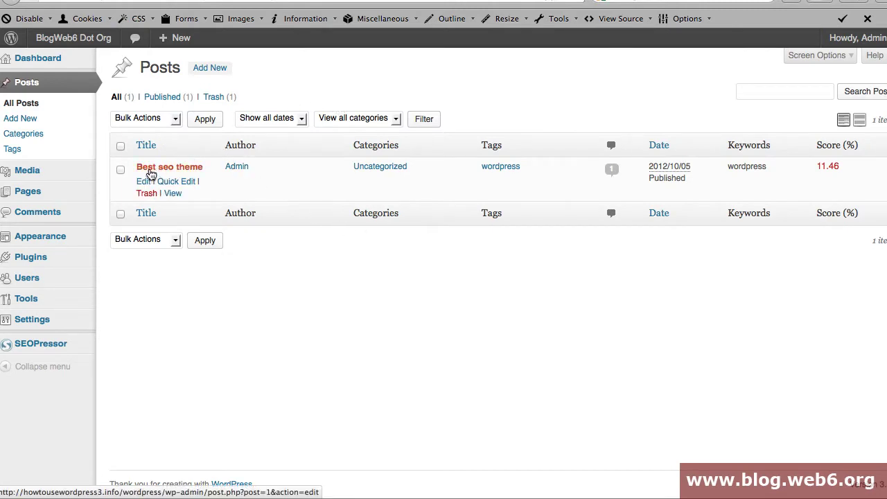
mouse_move(847, 158)
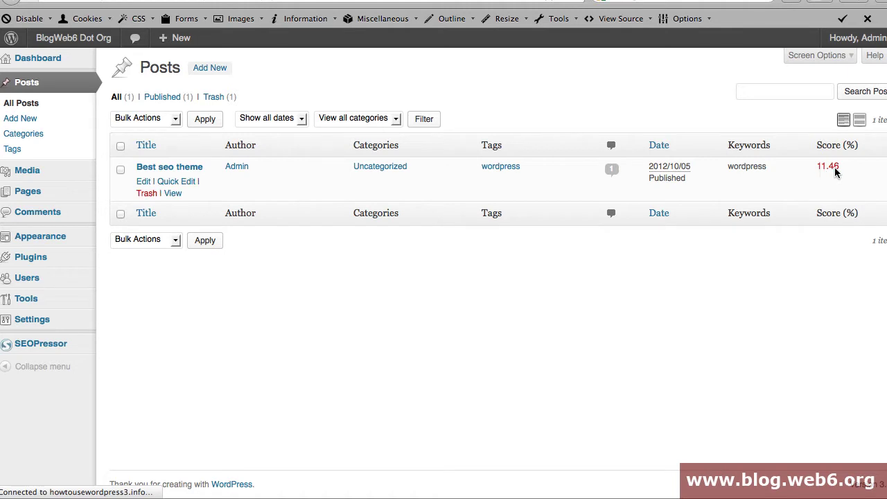
left_click(142, 182)
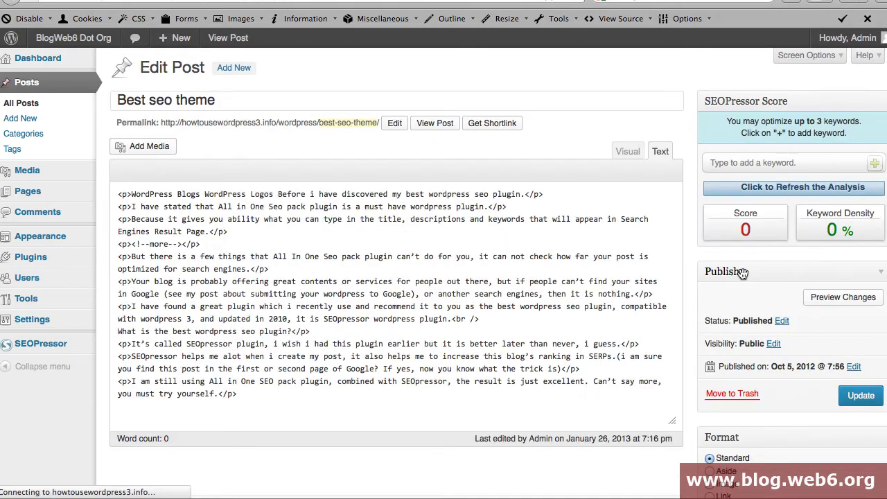
scroll(707, 286, "down", 2)
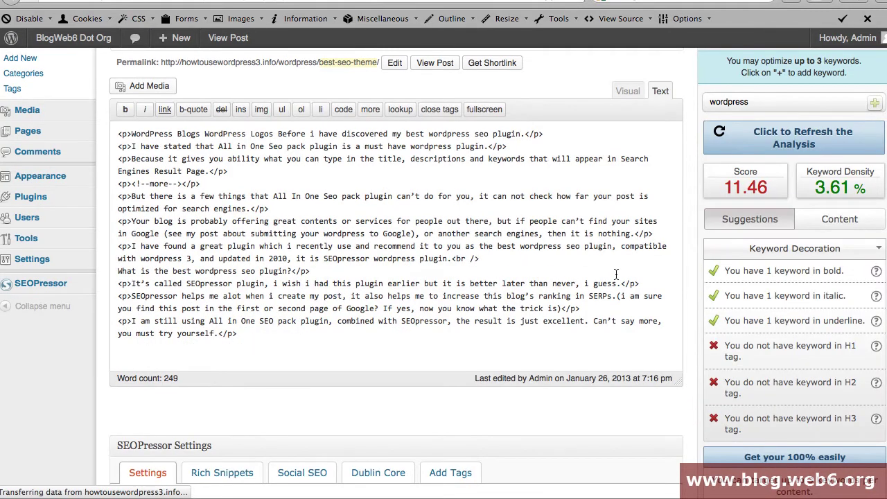
scroll(425, 240, "up", 2)
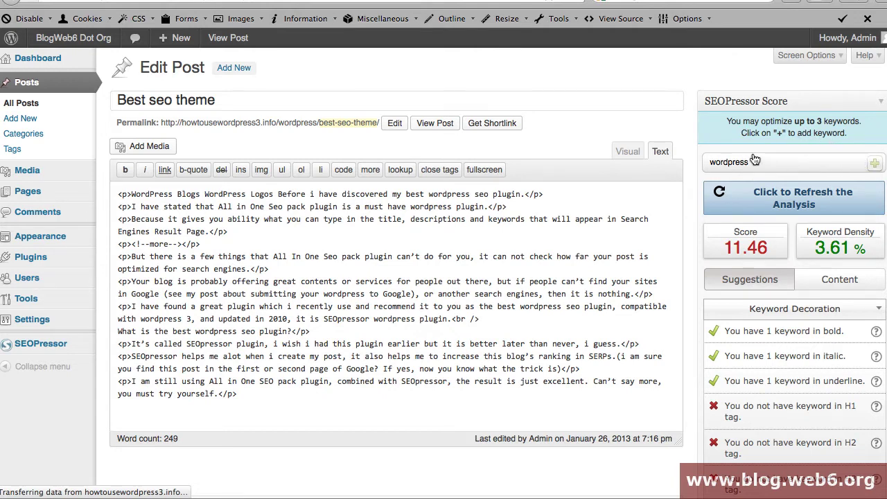
scroll(549, 338, "down", 5)
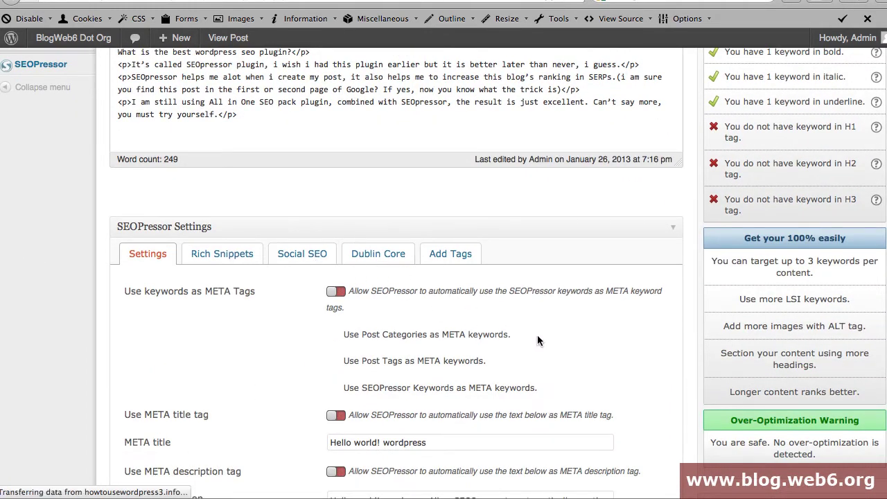
scroll(537, 336, "down", 2)
scroll(537, 336, "up", 3)
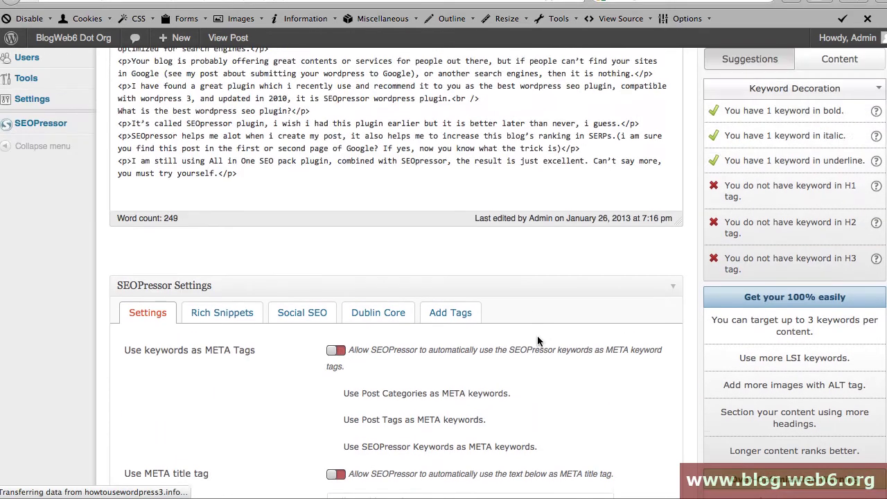
scroll(537, 336, "up", 4)
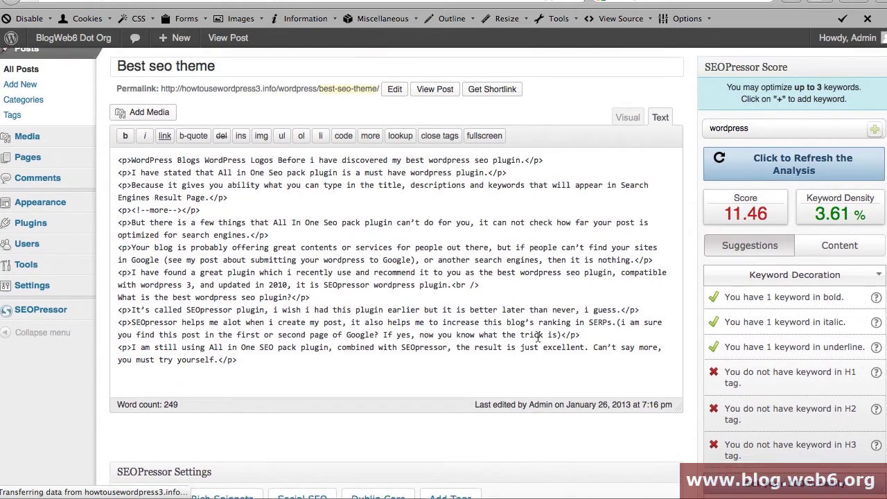
scroll(537, 337, "up", 1)
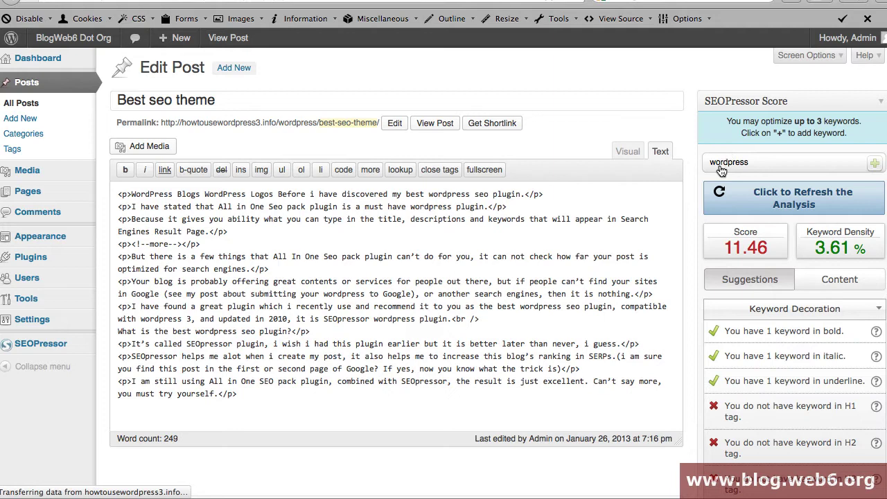
Add 'theme' as a second SEOPressor keyword and start a third keyword field.
left_click(875, 164)
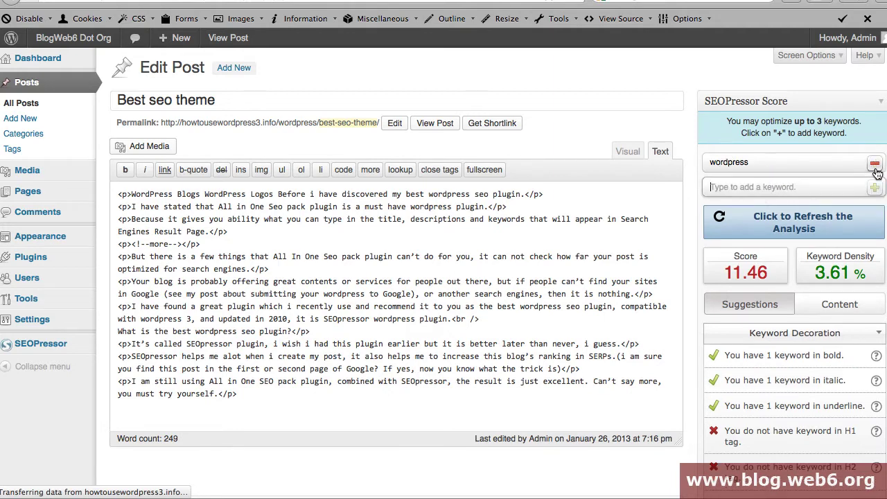
left_click(785, 194)
type("thene")
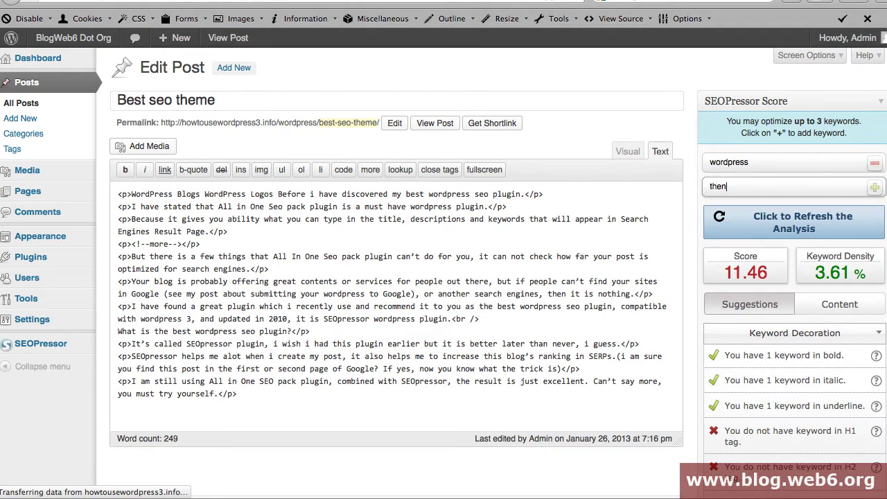
key("BackSpace")
type("me")
left_click(874, 188)
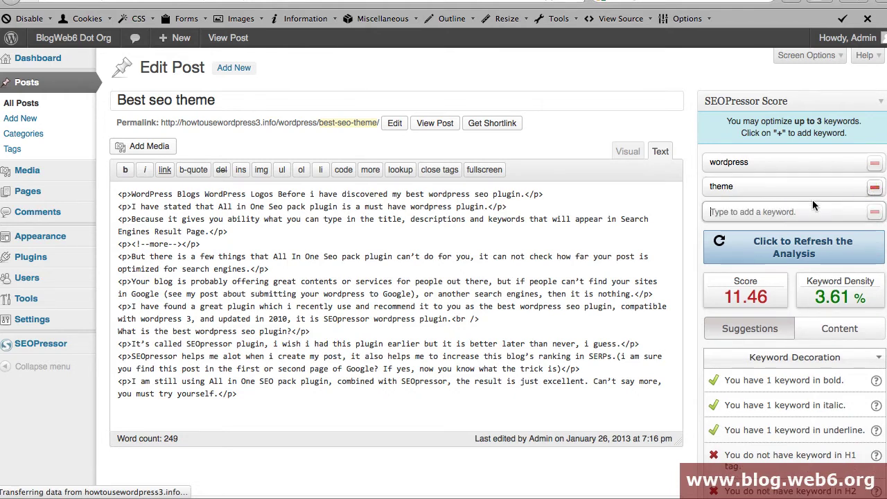
left_click(770, 216)
type("wordpre")
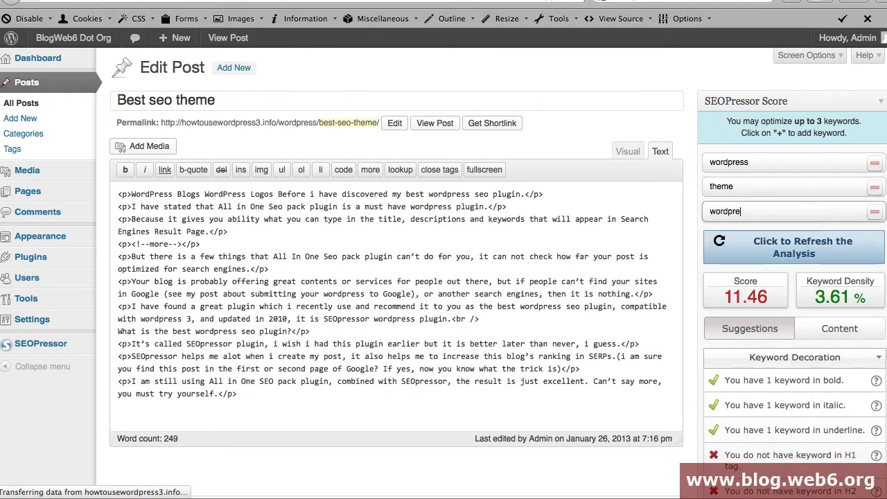
key("BackSpace")
key("BackSpace")
key("BackSpace")
scroll(831, 208, "down", 1)
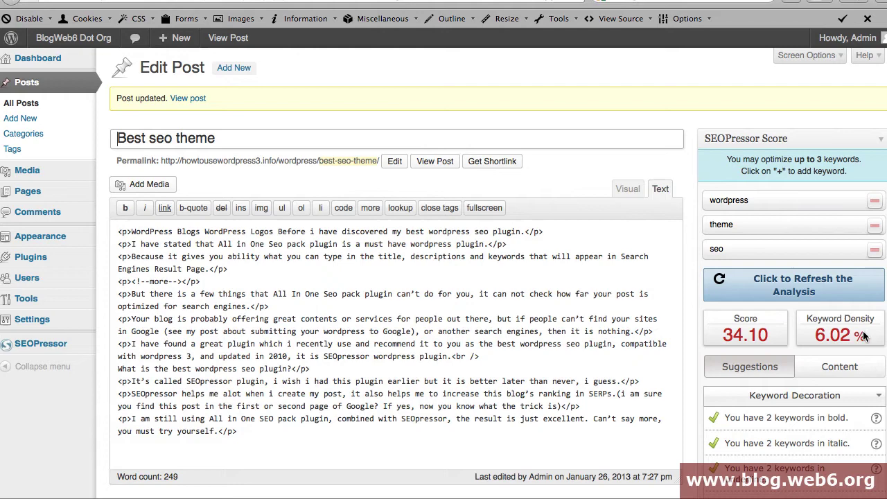
scroll(854, 338, "down", 6)
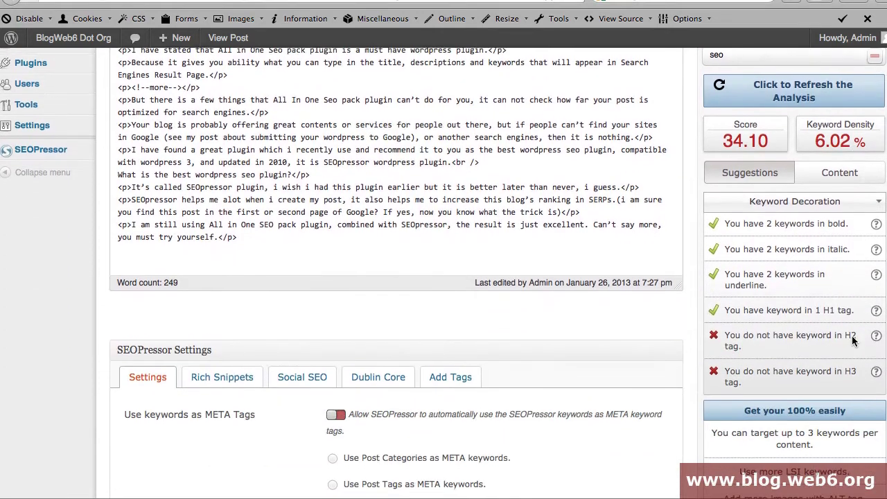
scroll(854, 340, "down", 4)
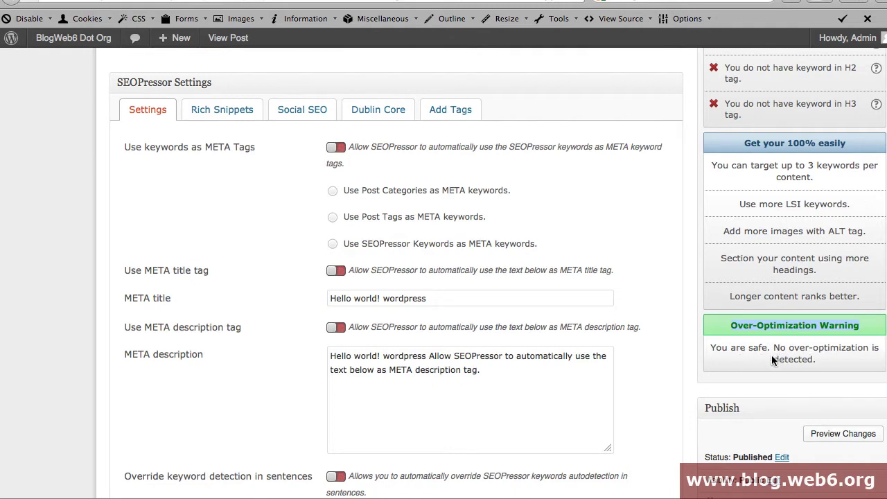
scroll(772, 354, "up", 6)
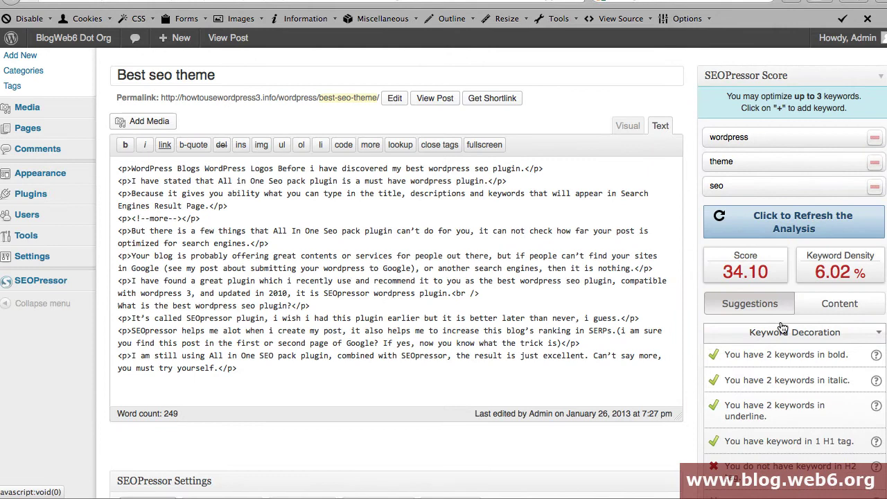
Switch the SEOPressor Suggestions view to URL, then to Content.
left_click(850, 339)
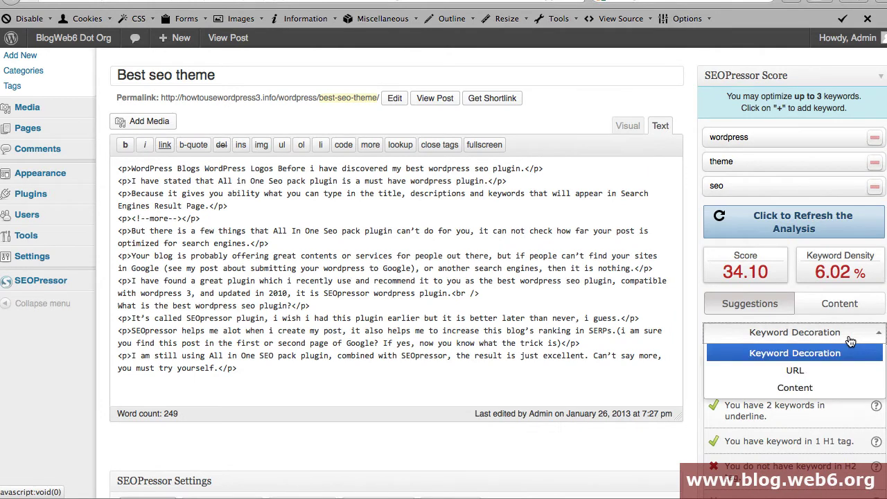
left_click(799, 370)
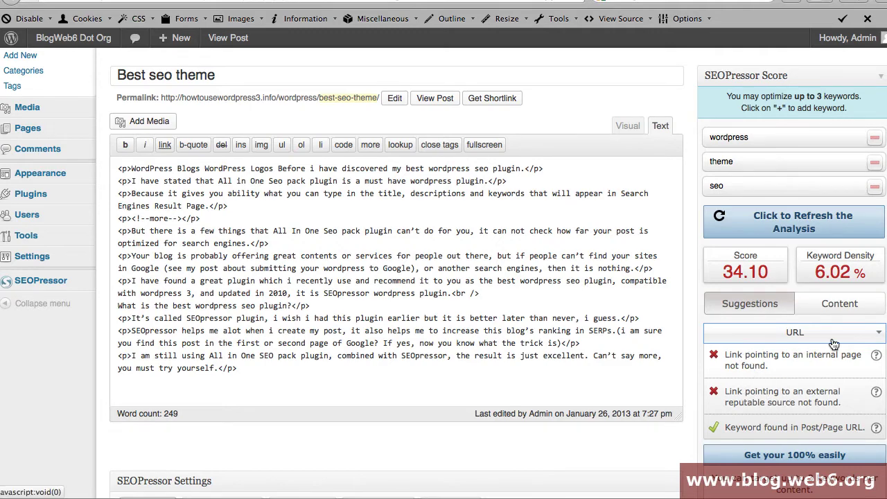
left_click(811, 332)
left_click(797, 388)
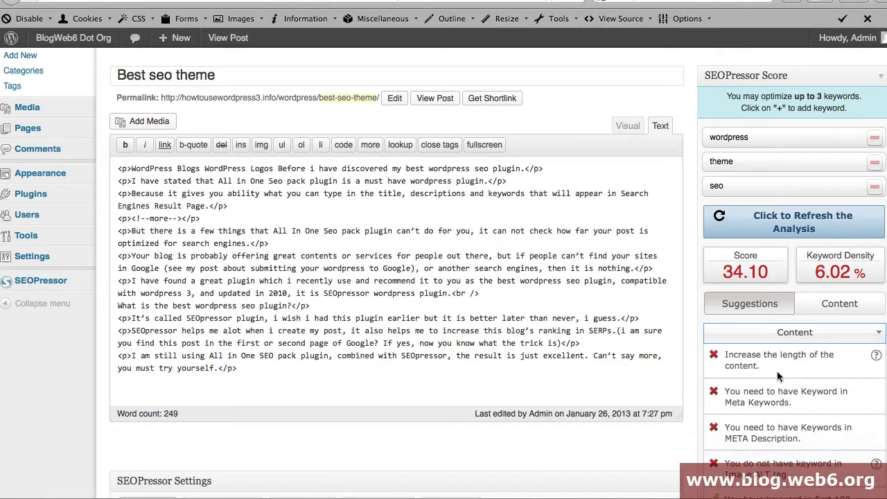
scroll(779, 378, "down", 3)
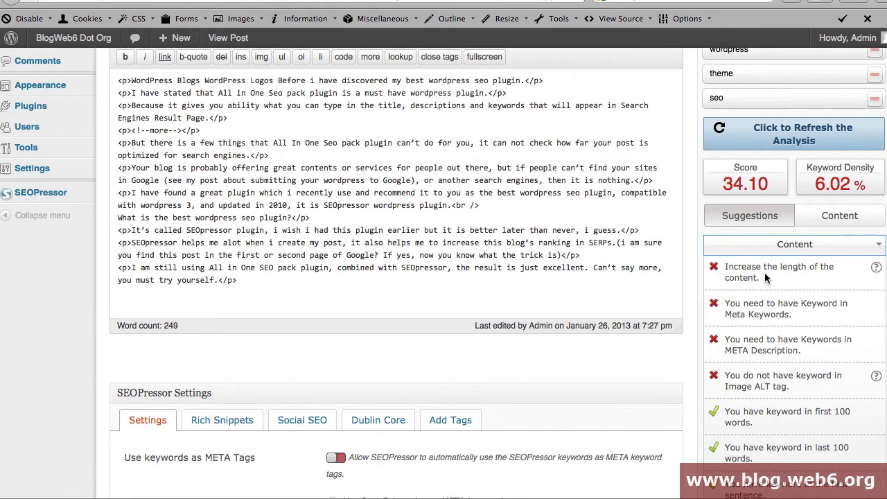
scroll(786, 328, "down", 5)
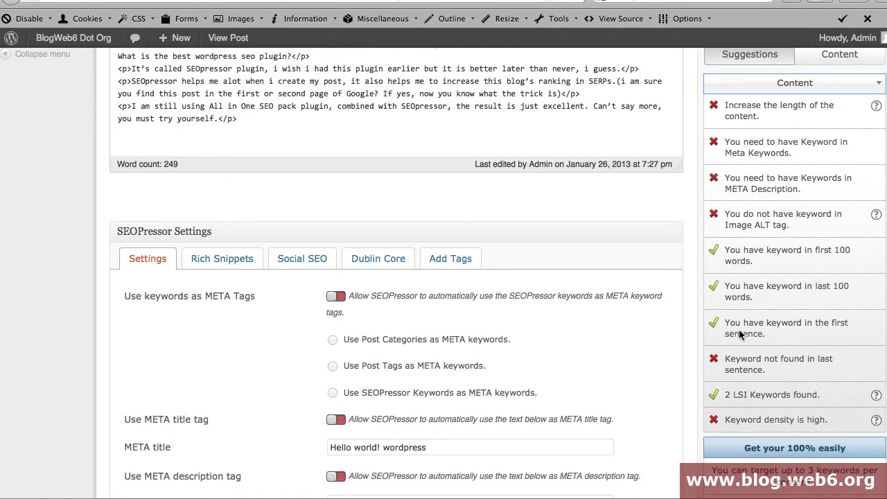
scroll(797, 271, "down", 5)
scroll(797, 167, "up", 10)
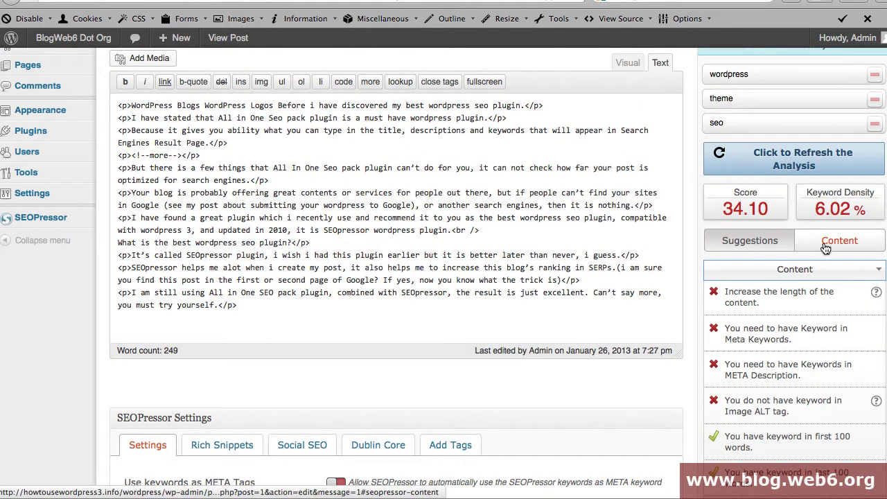
Show the LSI keyword ideas for wordpress, with WordPress Blogs and WordPress Logos found.
left_click(825, 247)
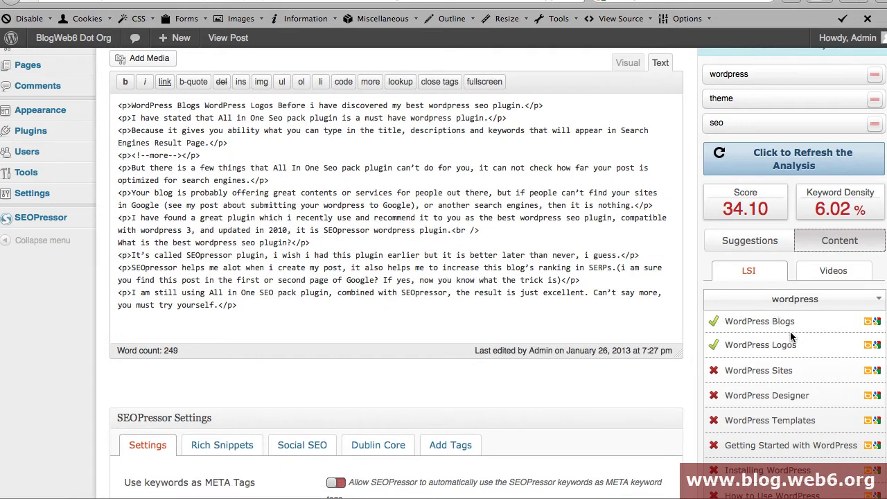
scroll(790, 333, "down", 1)
scroll(790, 333, "down", 1)
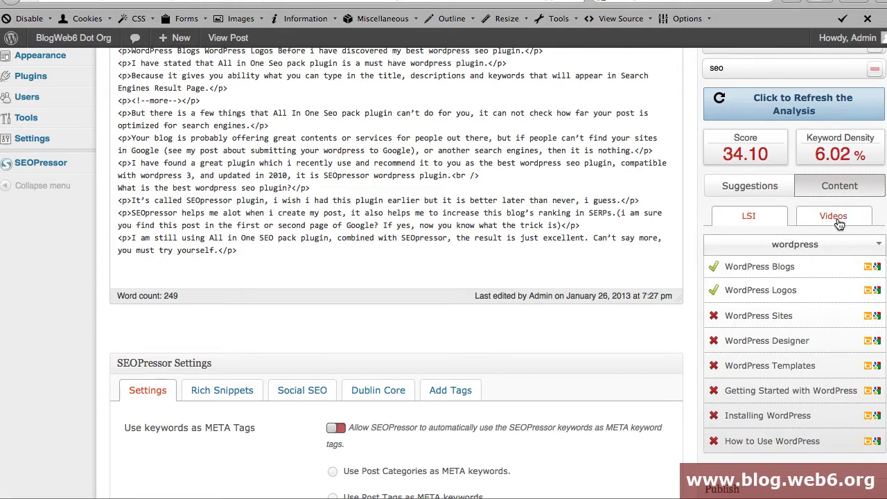
scroll(395, 277, "down", 2)
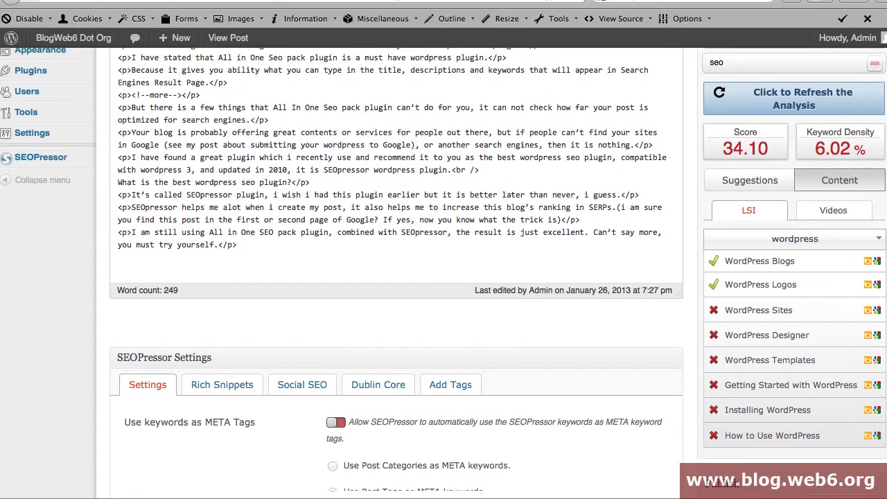
scroll(395, 277, "up", 5)
scroll(395, 277, "down", 10)
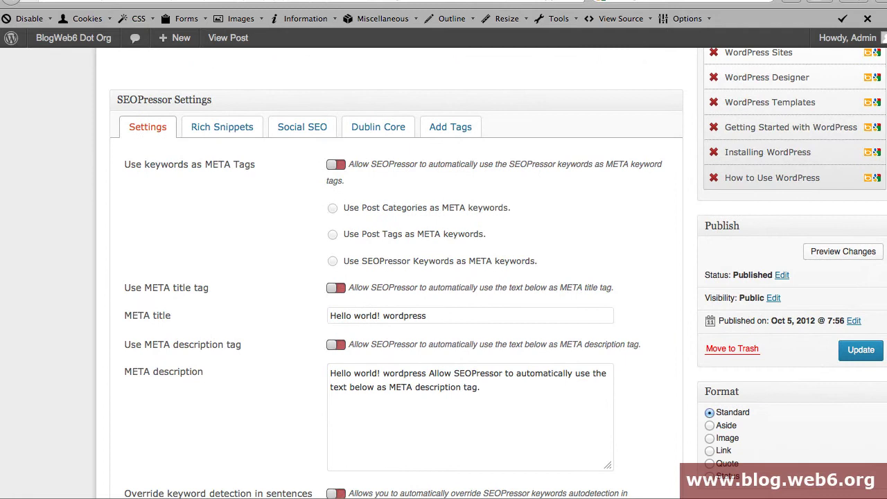
View the Rich Snippets review fields, leaving the review rating at 3.0.
scroll(584, 191, "up", 1)
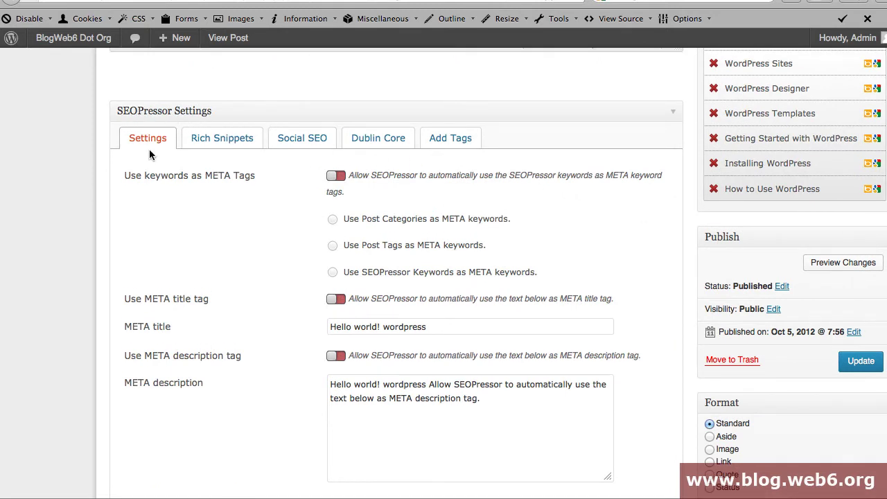
scroll(342, 308, "down", 1)
scroll(342, 307, "down", 5)
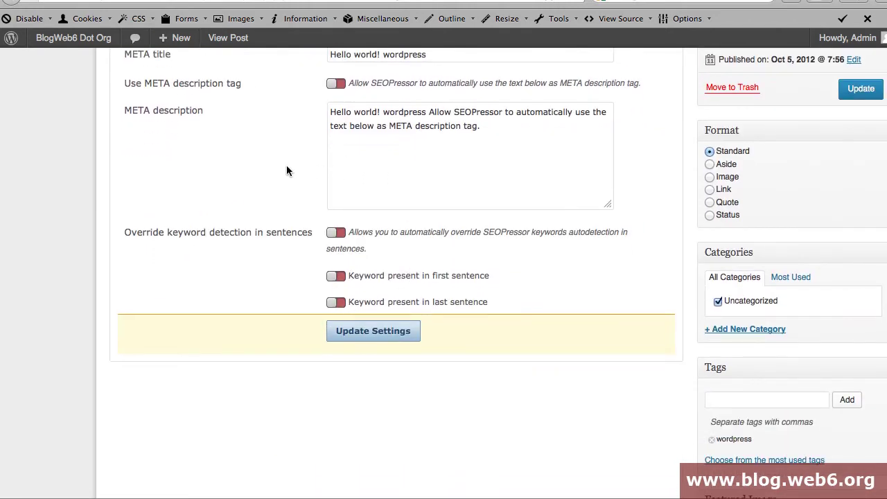
scroll(286, 165, "up", 6)
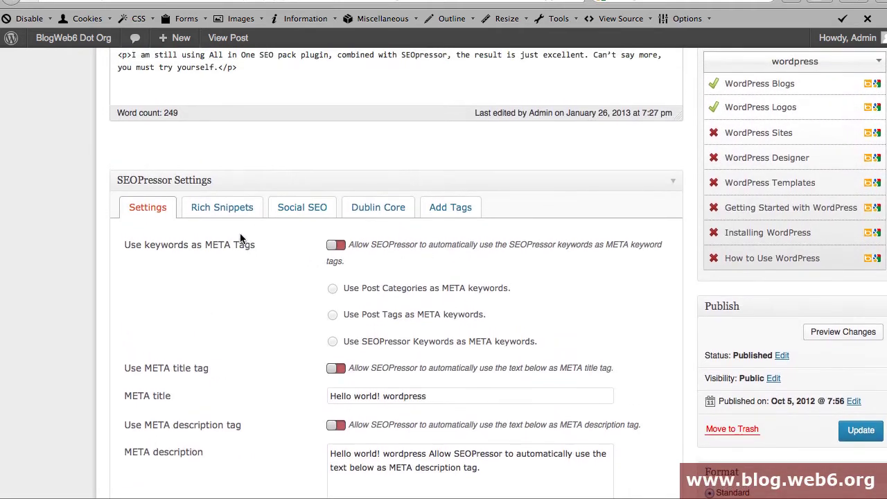
left_click(222, 207)
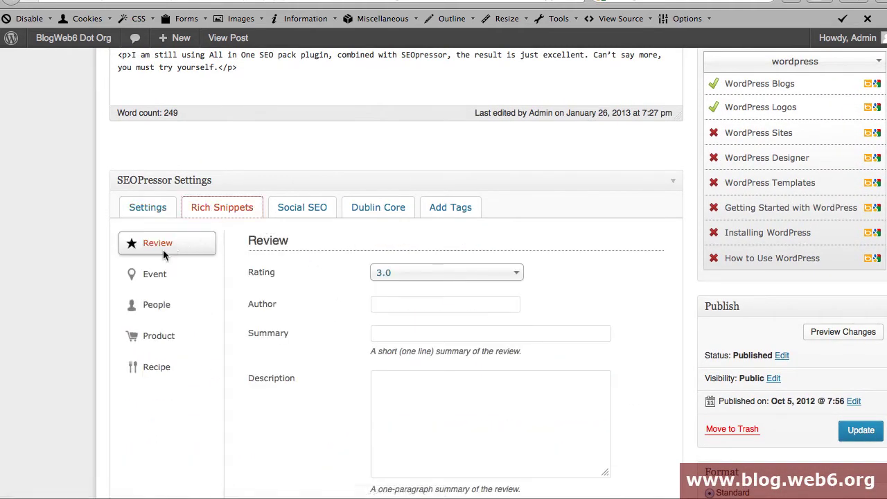
left_click(409, 275)
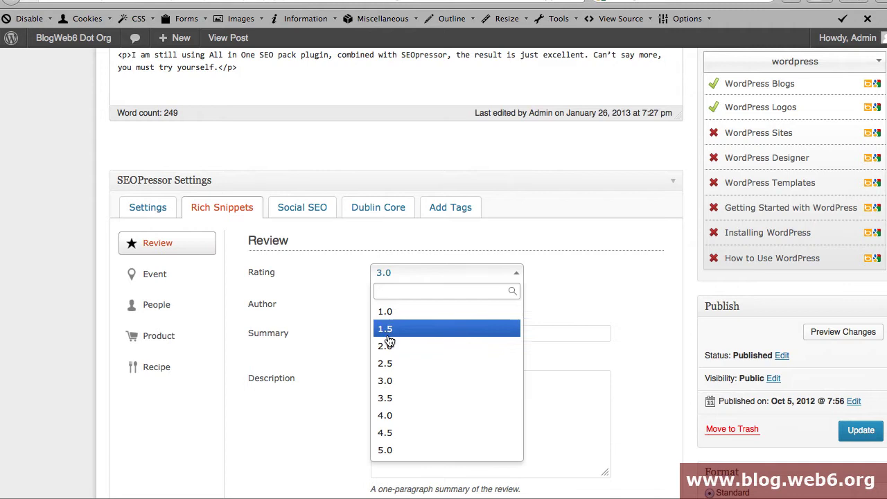
left_click(363, 330)
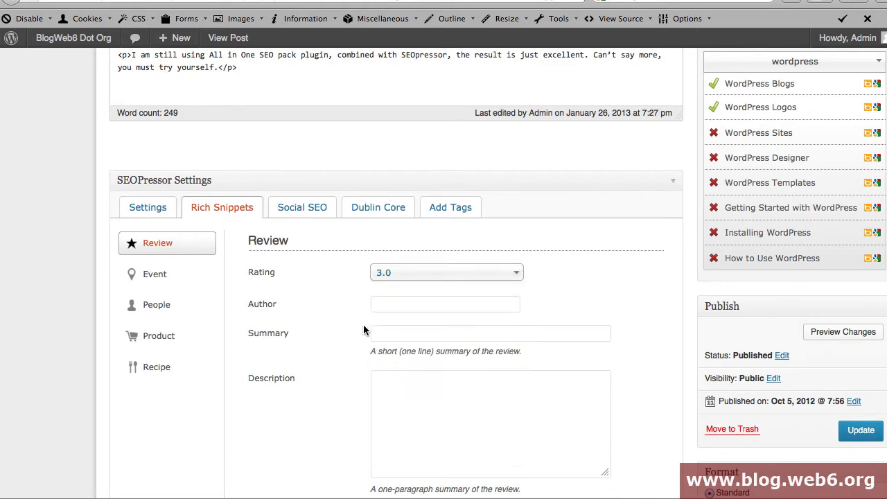
Step through the Social SEO Facebook and Twitter, Dublin Core, and Add Tags sections.
left_click(315, 215)
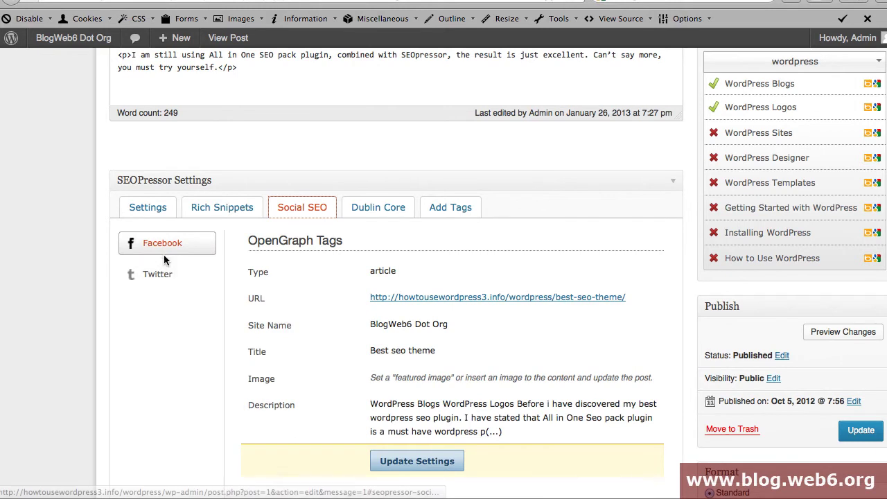
left_click(164, 275)
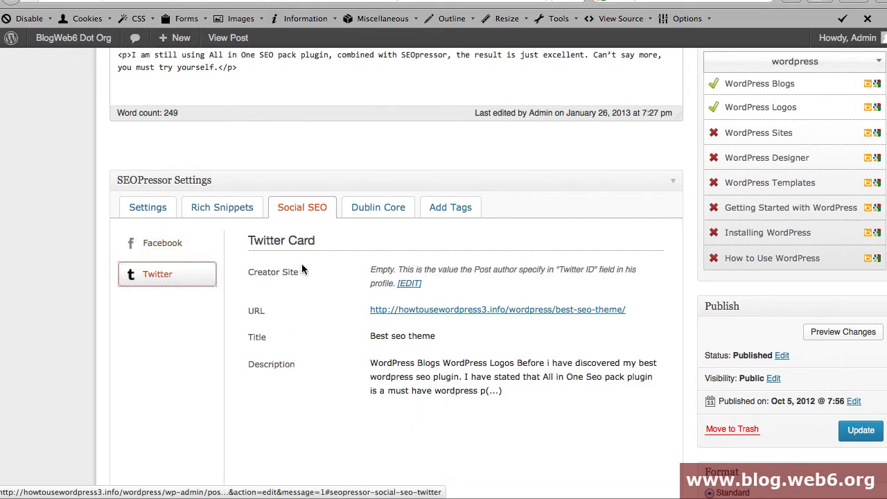
left_click(388, 212)
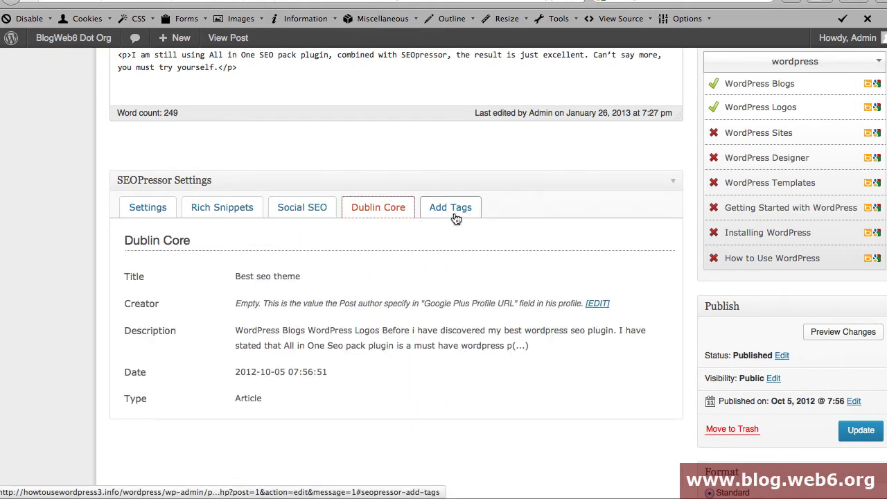
left_click(451, 216)
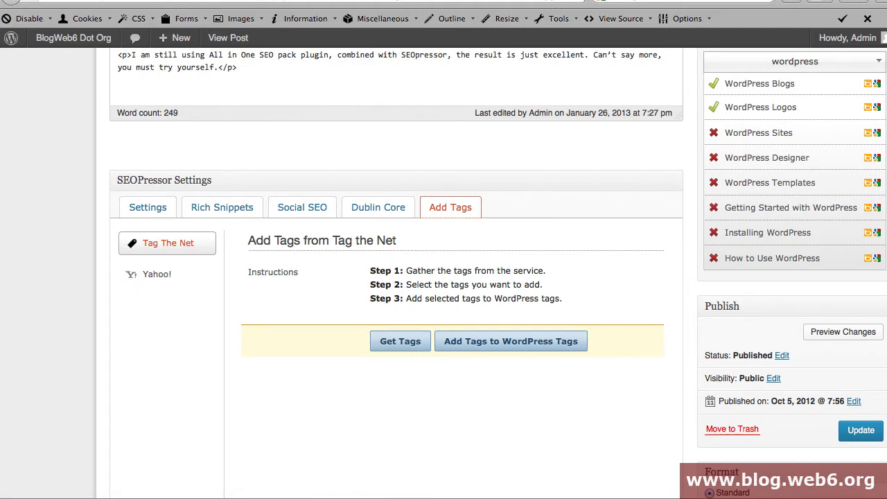
Return to the top of Edit Post and reveal Visit Site under the site-name menu.
scroll(395, 277, "up", 4)
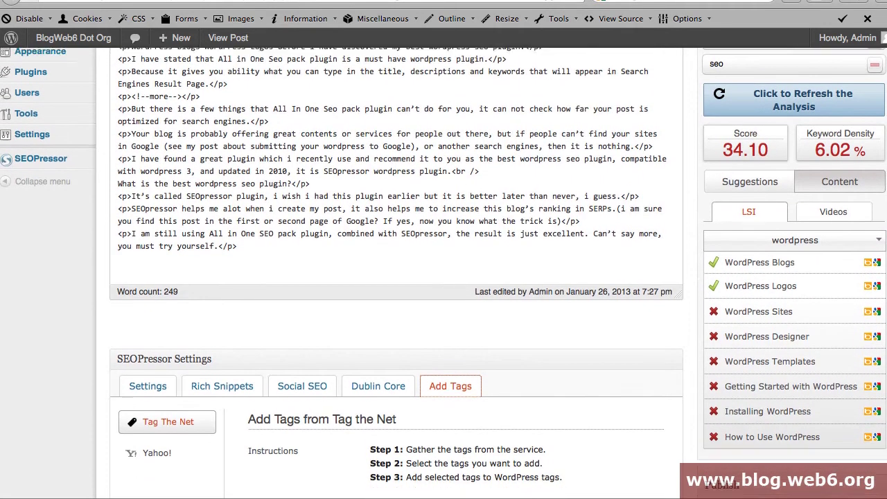
scroll(395, 277, "down", 5)
scroll(395, 277, "down", 6)
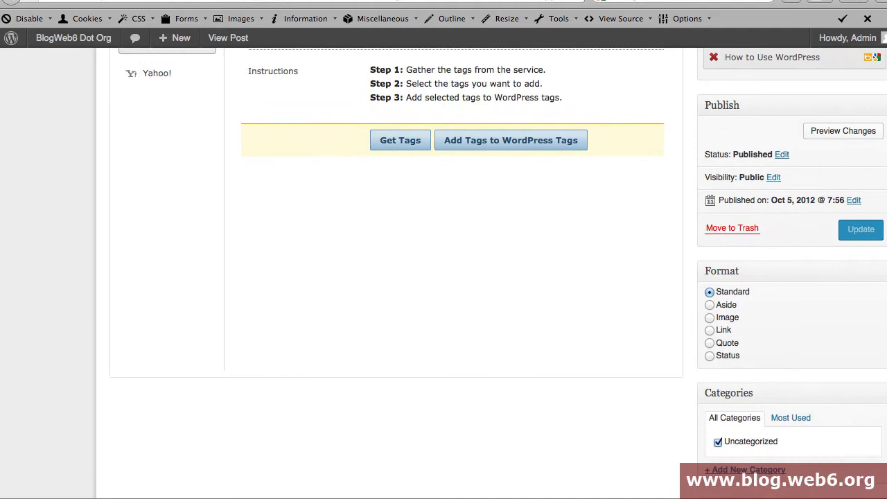
scroll(395, 277, "down", 4)
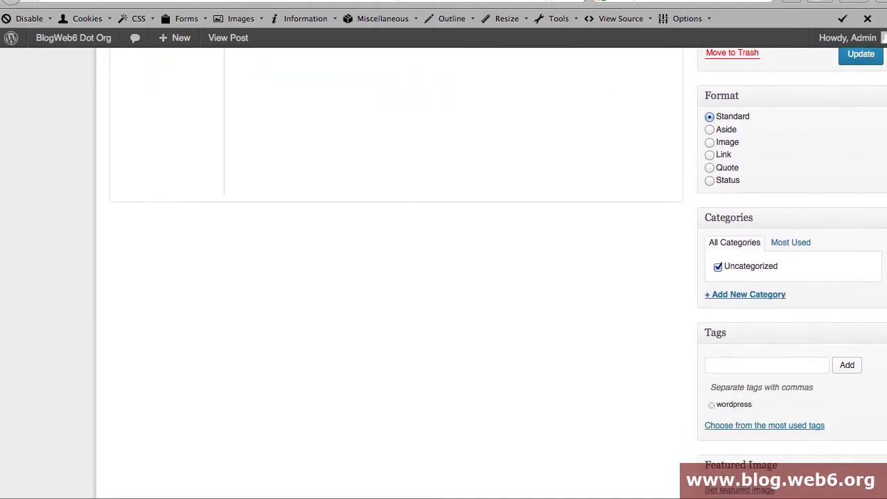
scroll(395, 277, "up", 1)
scroll(395, 277, "up", 15)
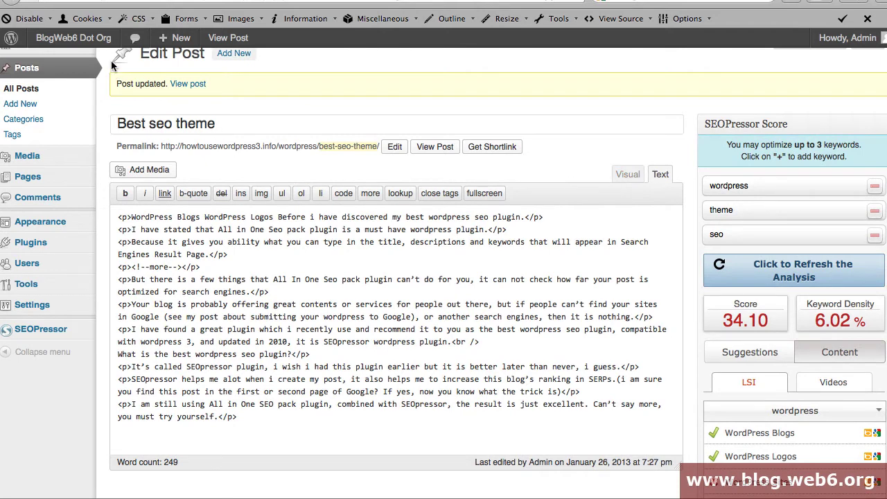
mouse_move(95, 40)
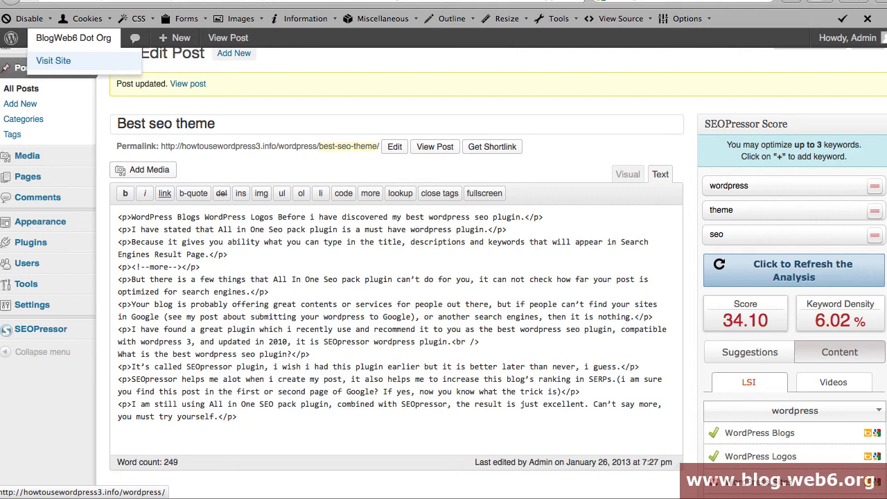
left_click(53, 60)
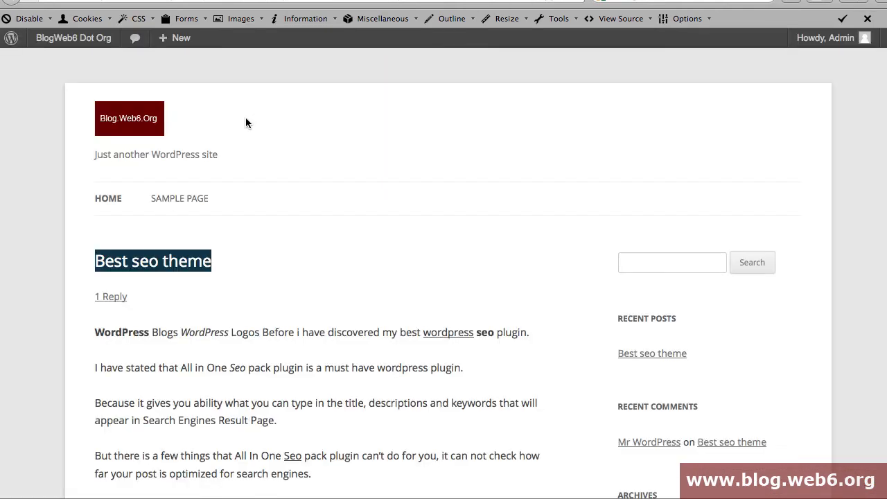
scroll(293, 200, "down", 10)
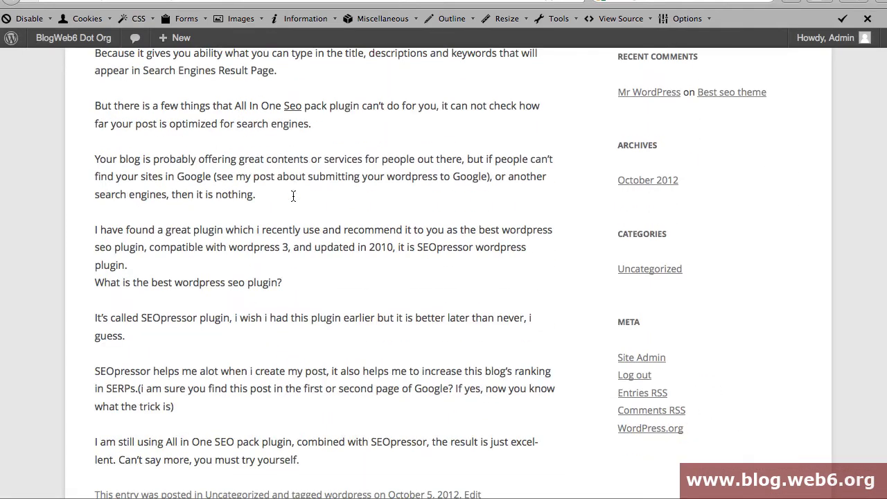
scroll(292, 200, "up", 10)
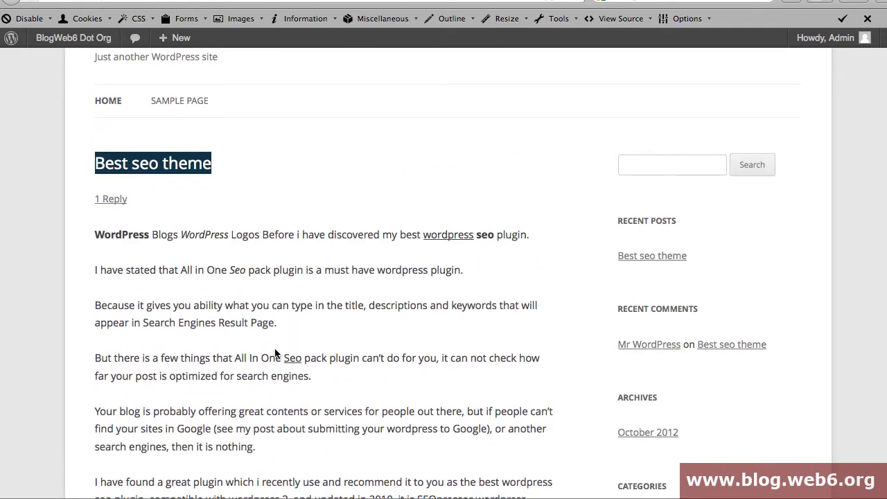
scroll(273, 350, "down", 5)
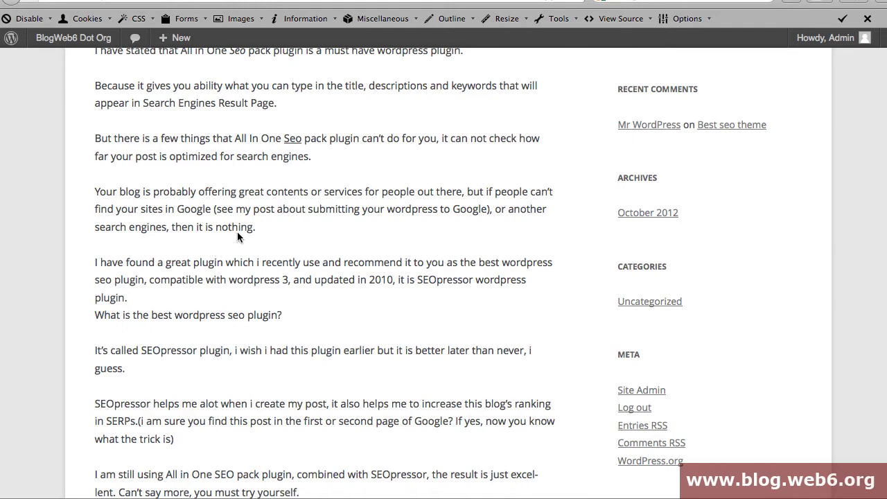
scroll(203, 295, "down", 5)
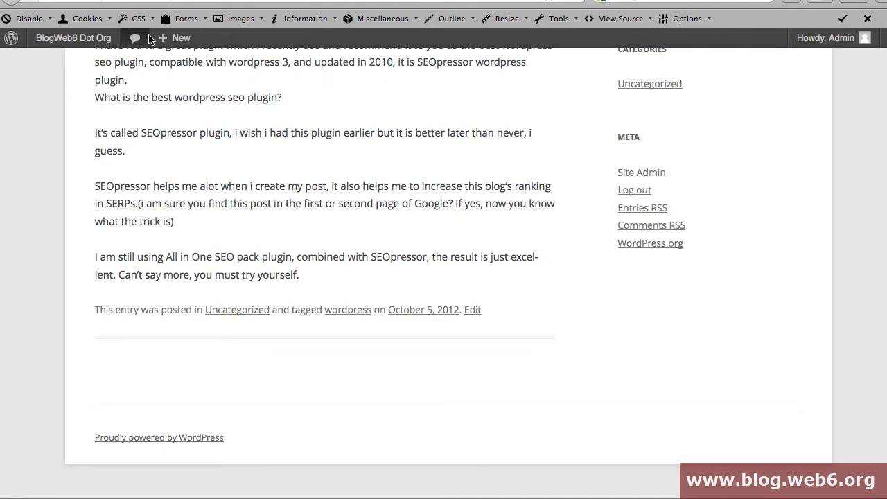
left_click(197, 3)
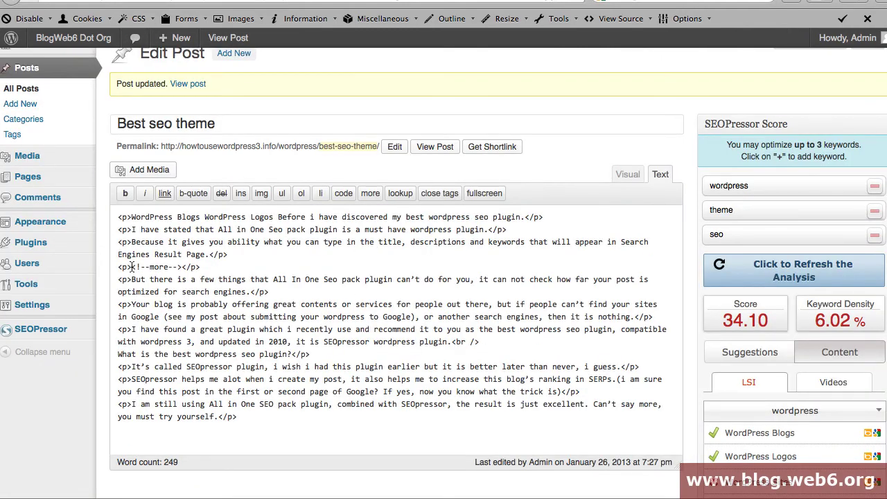
Remove the <p> and </p> tags around <!--more--> and update the post.
left_click_drag(132, 267, 116, 267)
key("BackSpace")
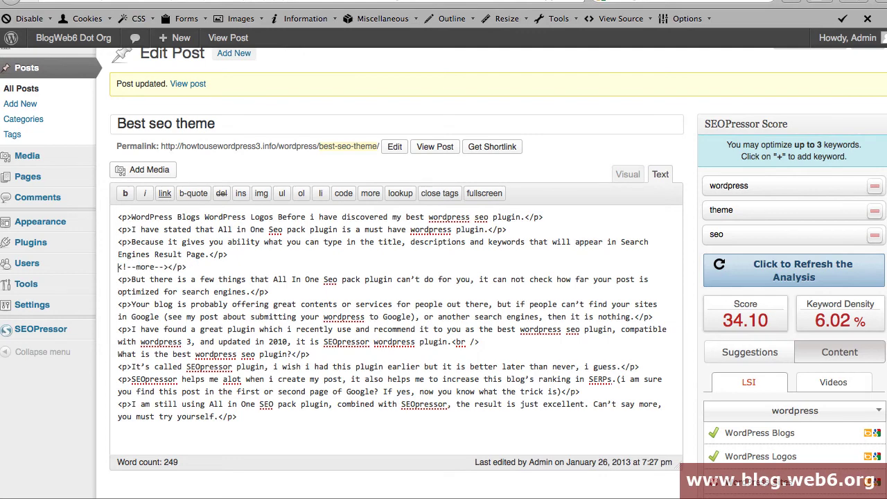
left_click_drag(167, 267, 202, 267)
key("BackSpace")
scroll(574, 366, "down", 5)
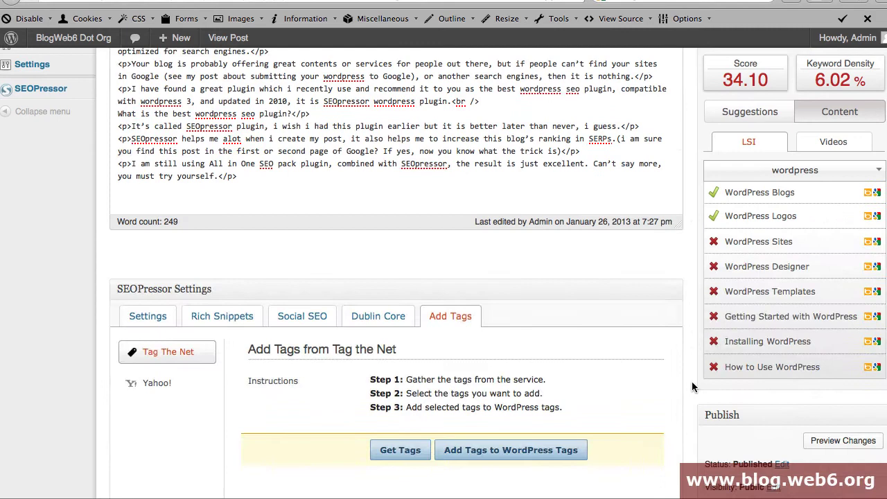
scroll(820, 447, "down", 2)
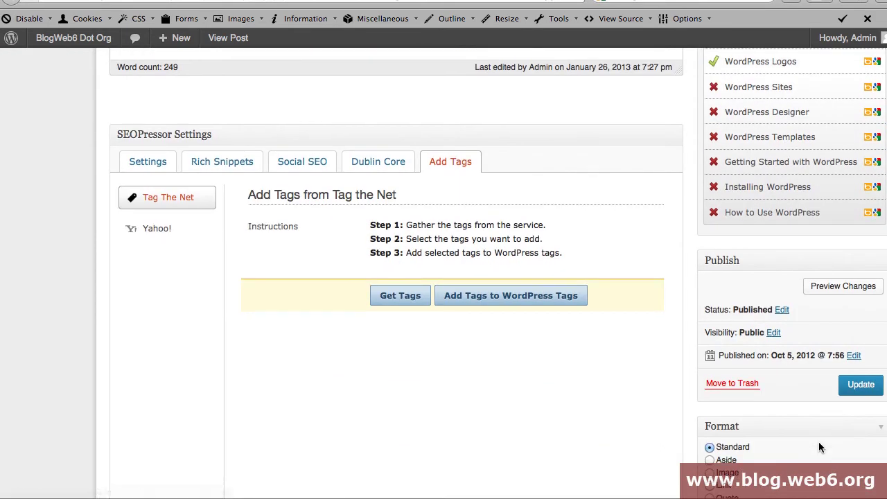
left_click(861, 386)
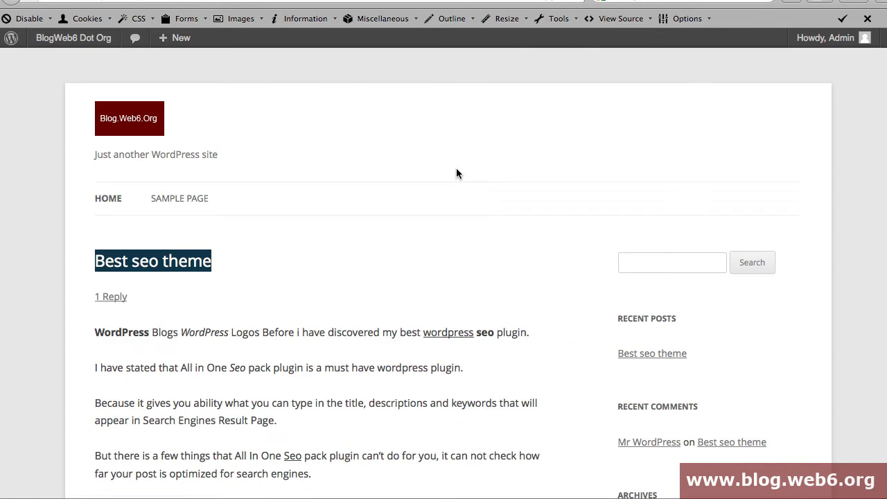
scroll(456, 172, "down", 3)
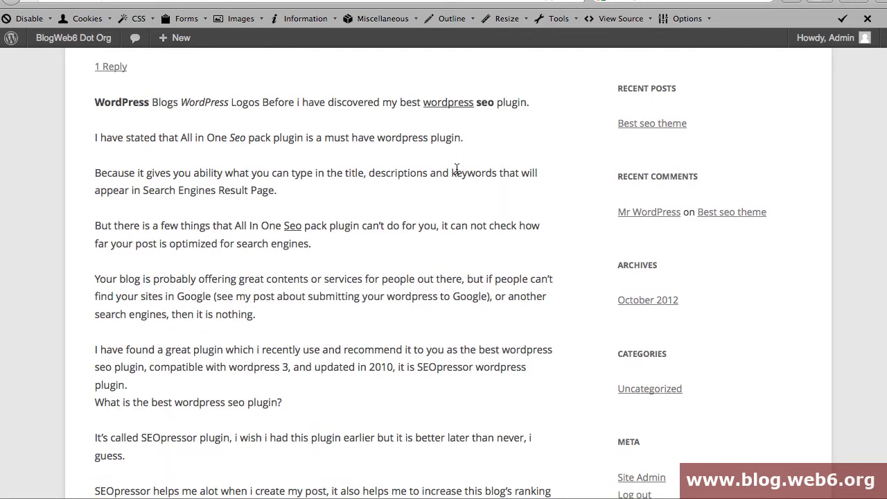
scroll(377, 316, "down", 3)
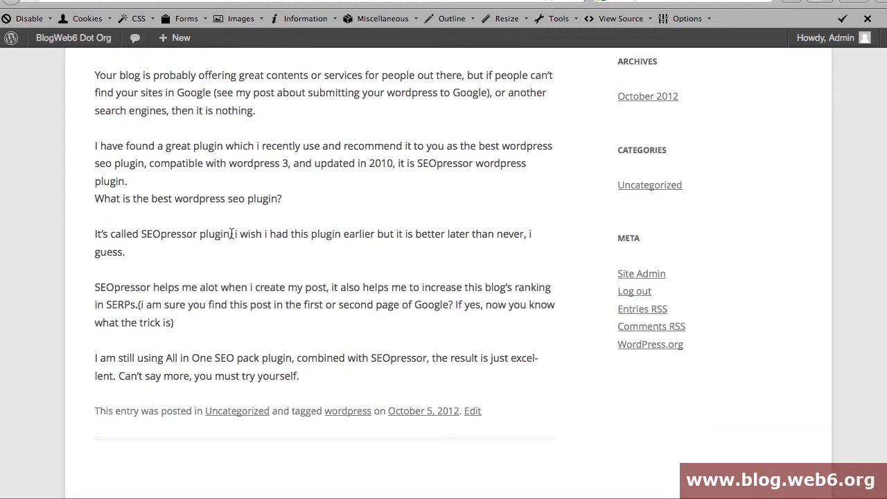
scroll(265, 235, "down", 1)
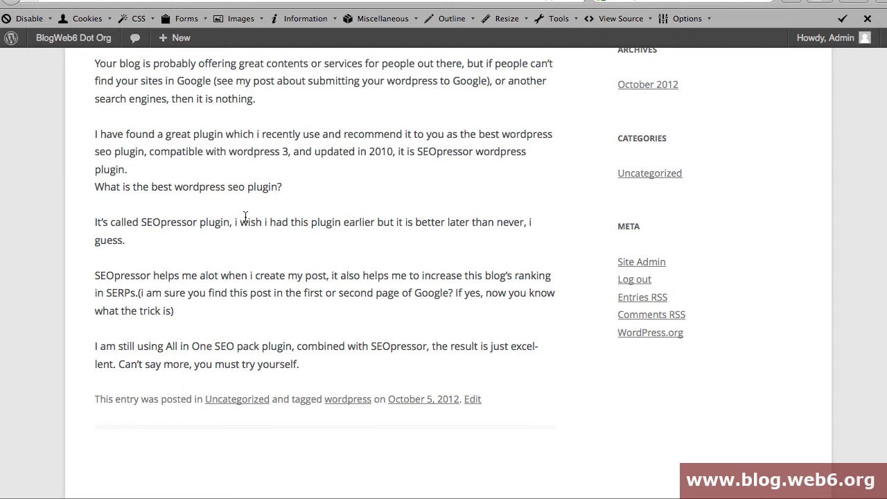
scroll(245, 216, "up", 3)
scroll(245, 221, "up", 5)
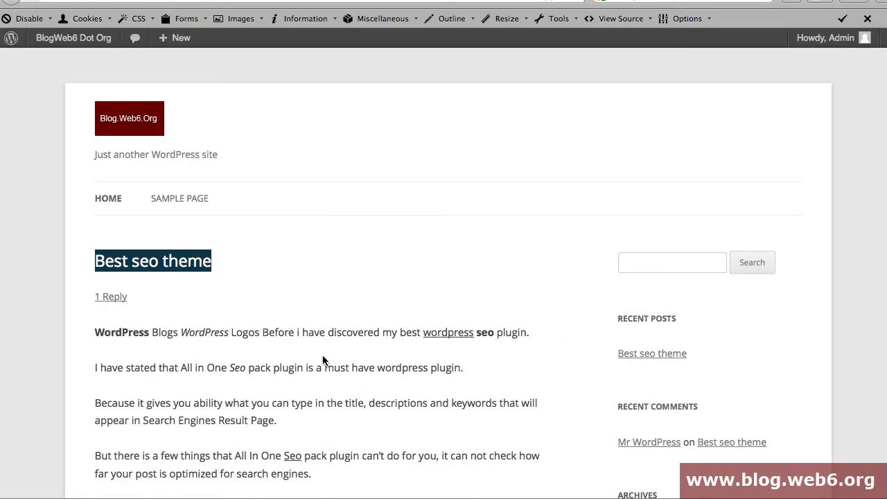
Check the more break in the Visual editor, then deactivate SEOPressor on Installed Plugins.
key("ctrl+Tab")
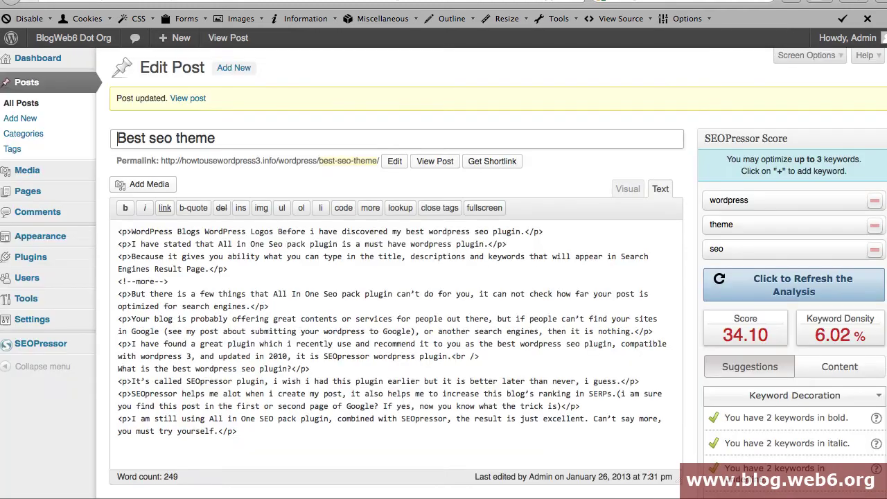
left_click_drag(181, 282, 116, 282)
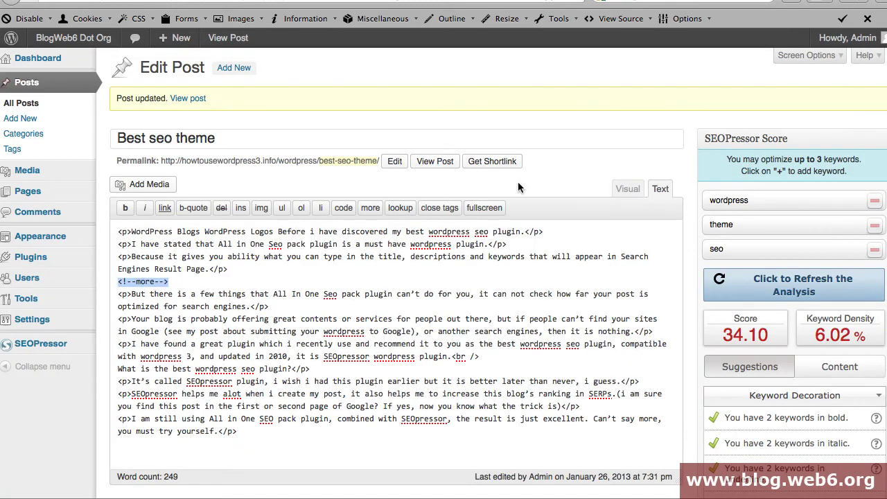
left_click(628, 189)
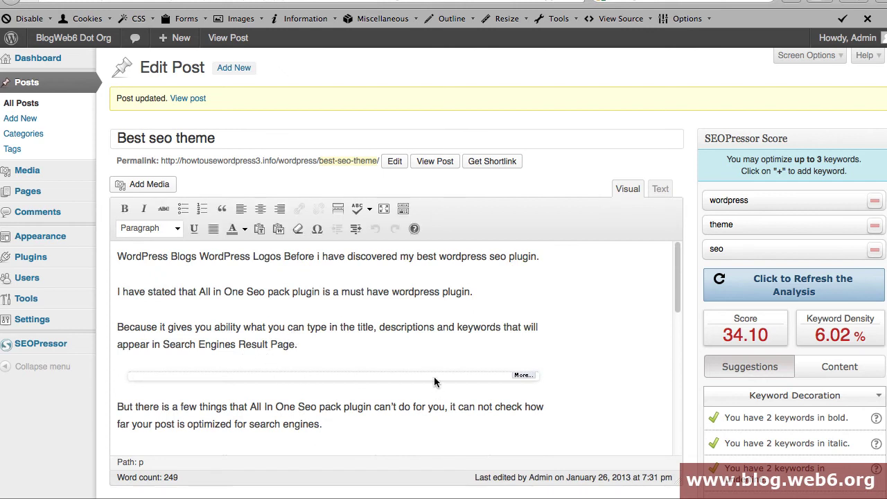
left_click_drag(303, 346, 115, 345)
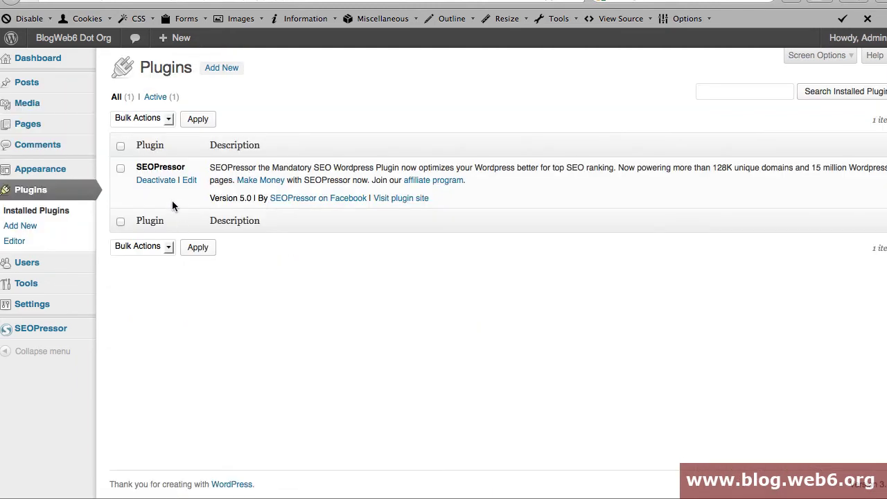
left_click(144, 178)
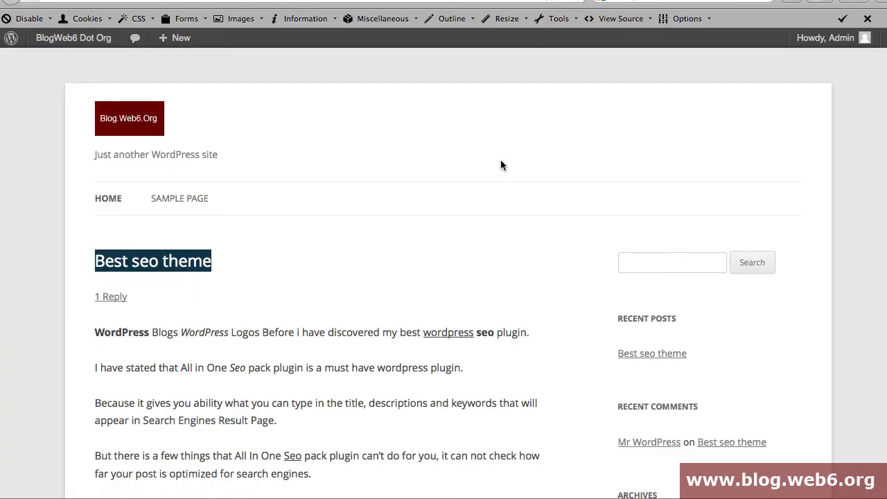
Reload the front page and follow the Best seo theme post's Continue reading link.
scroll(502, 165, "down", 10)
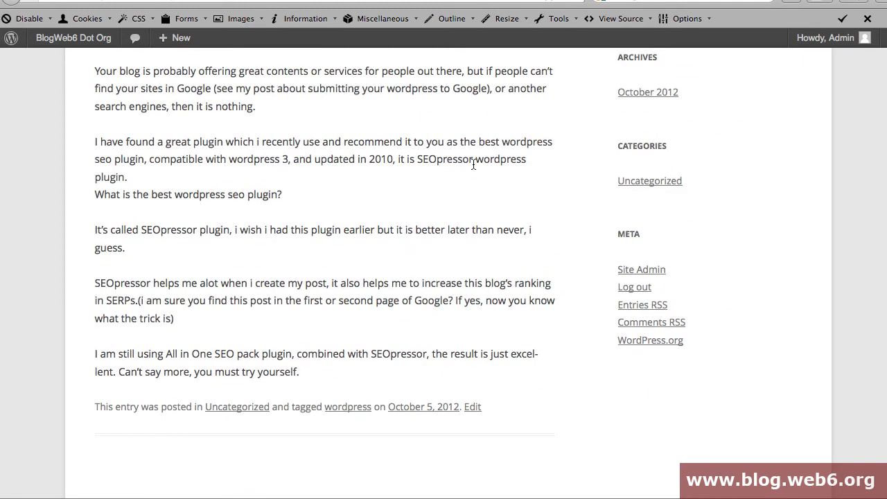
left_click(579, 6)
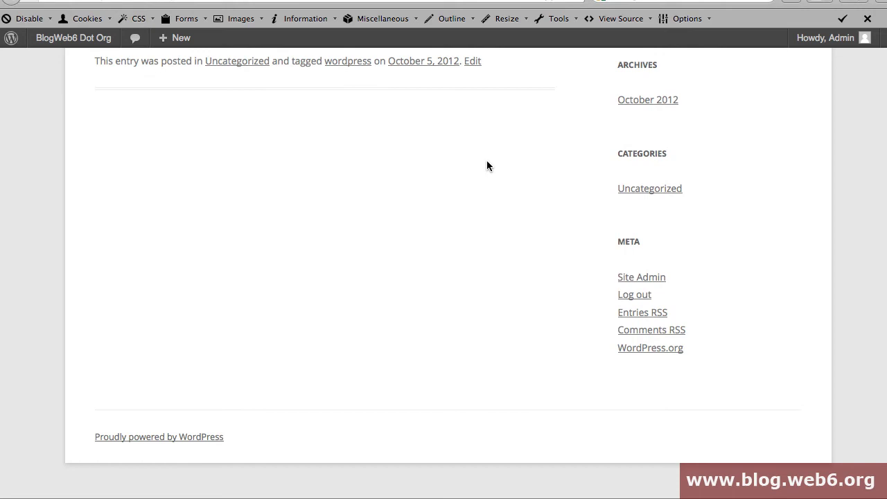
scroll(550, 179, "up", 5)
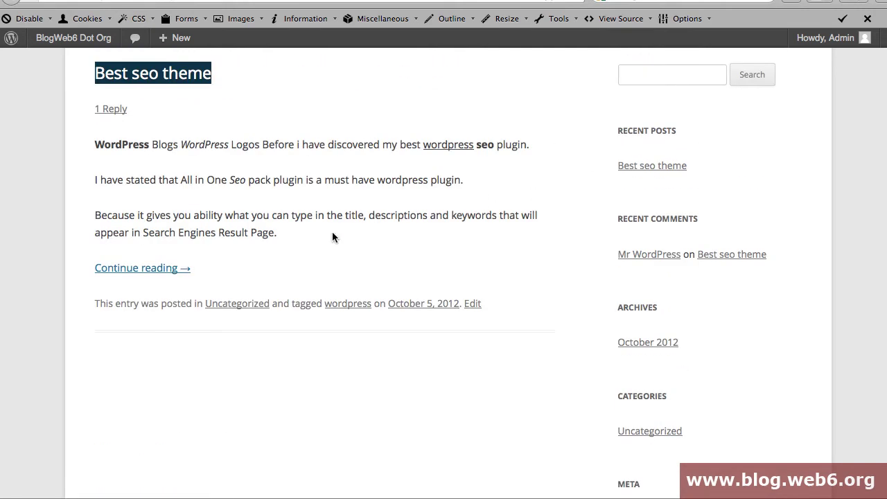
left_click(166, 274)
scroll(219, 355, "up", 1)
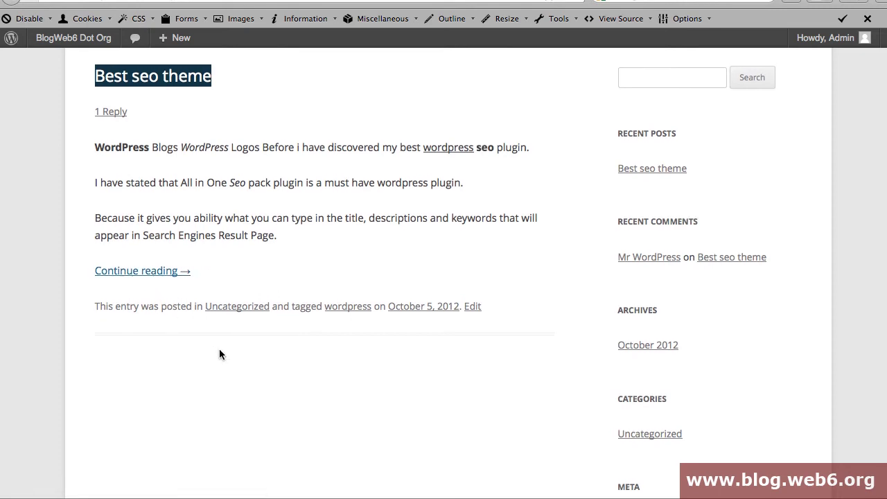